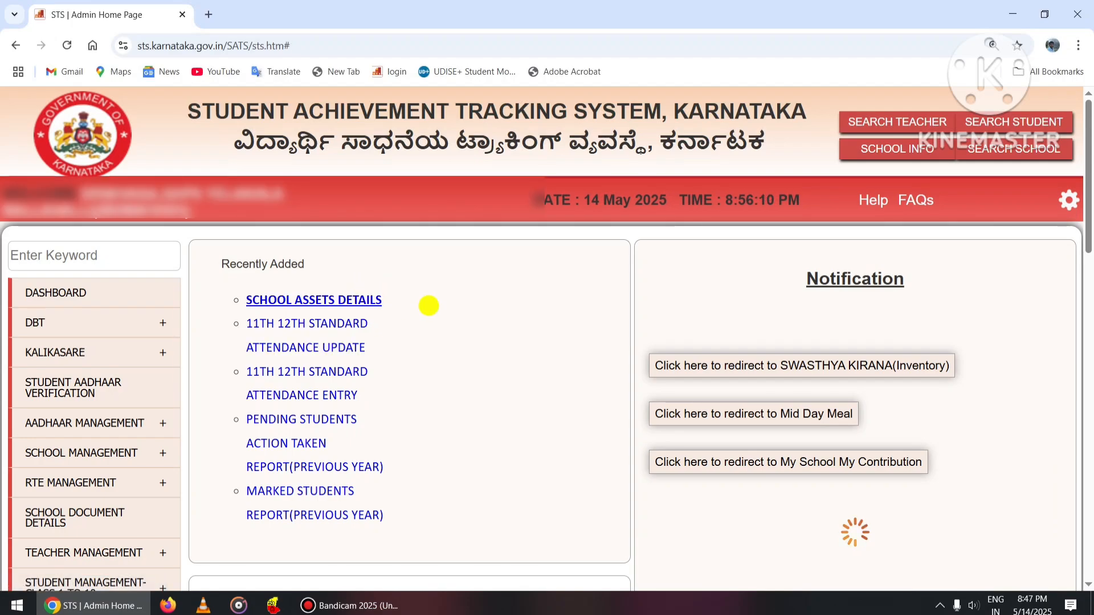
Open Admission Through Promotion from the admission details of Student Management for classes 1 to 10.
{"action": "scroll", "coordinate": [444, 301], "scroll_direction": "down", "scroll_amount": 1}
{"action": "scroll", "coordinate": [444, 300], "scroll_direction": "down", "scroll_amount": 2}
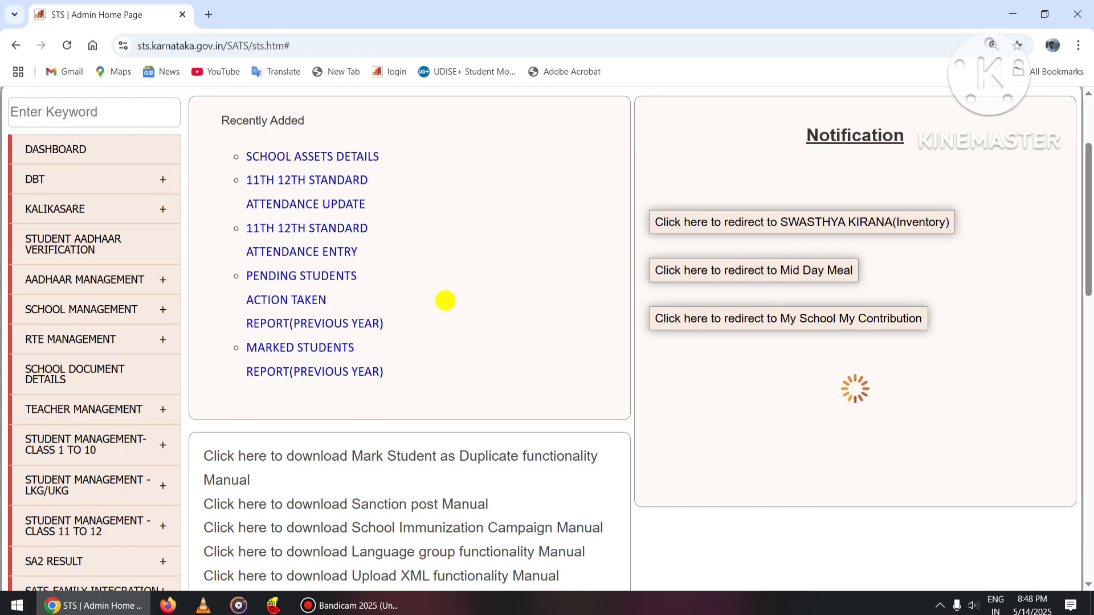
{"action": "scroll", "coordinate": [159, 220], "scroll_direction": "down", "scroll_amount": 2}
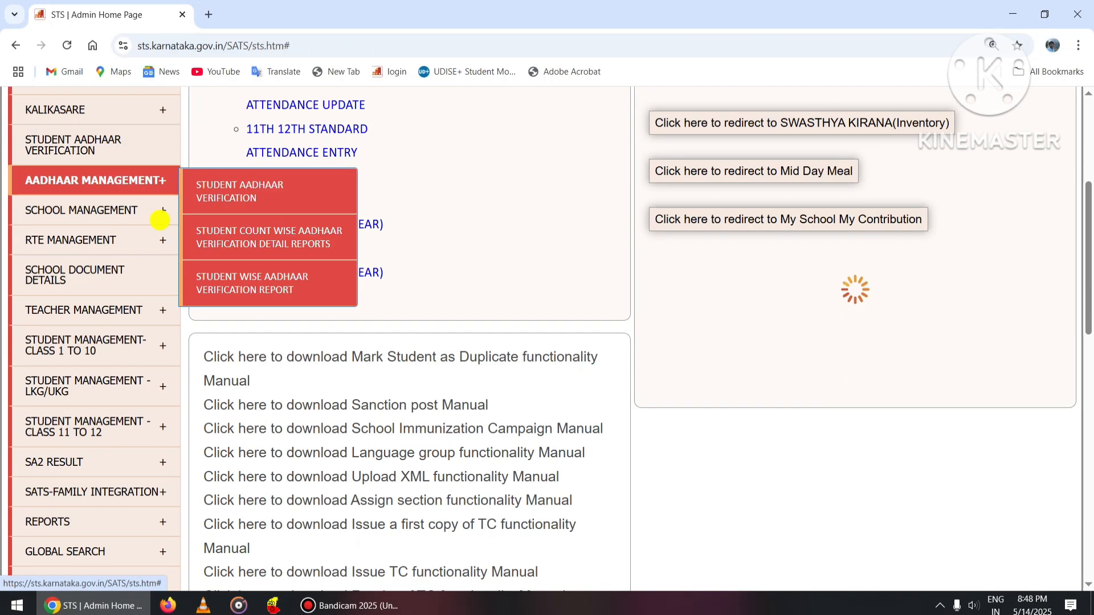
{"action": "scroll", "coordinate": [160, 219], "scroll_direction": "down", "scroll_amount": 2}
{"action": "mouse_move", "coordinate": [152, 227]}
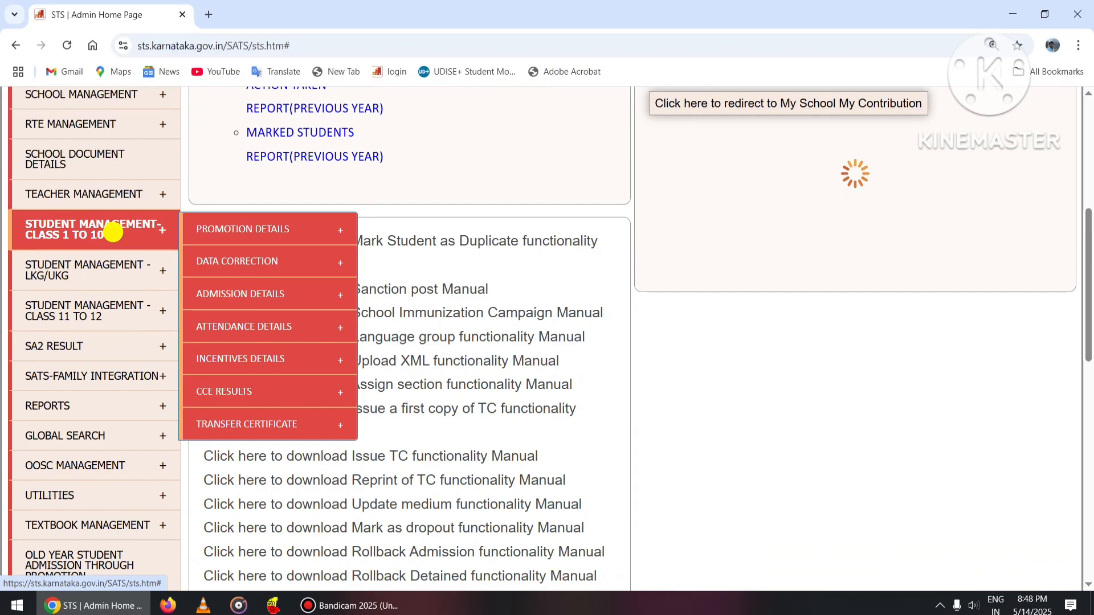
{"action": "mouse_move", "coordinate": [214, 228]}
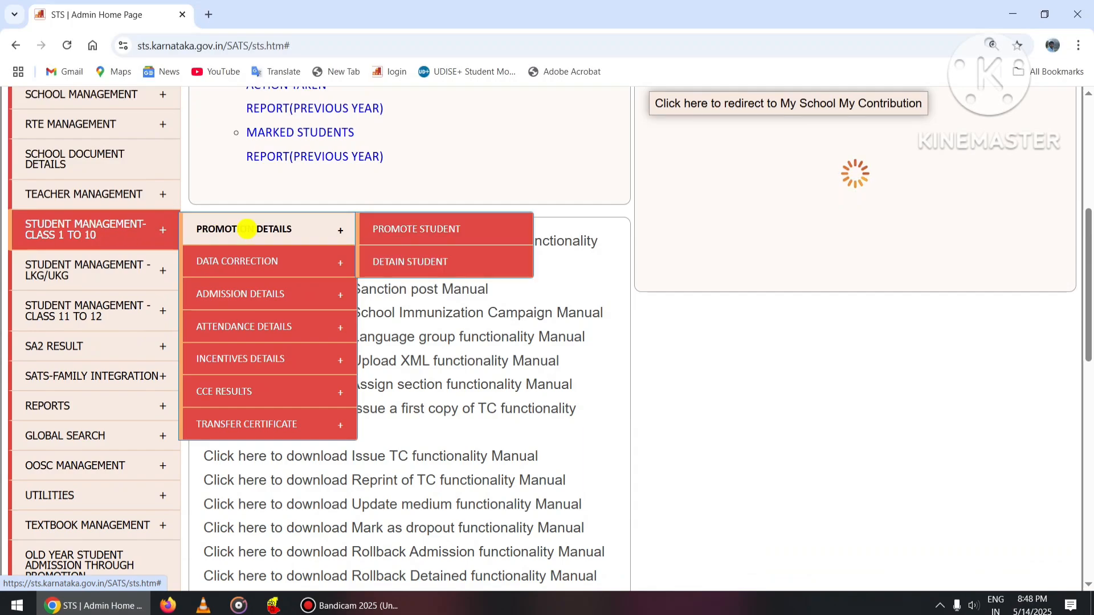
{"action": "mouse_move", "coordinate": [276, 293]}
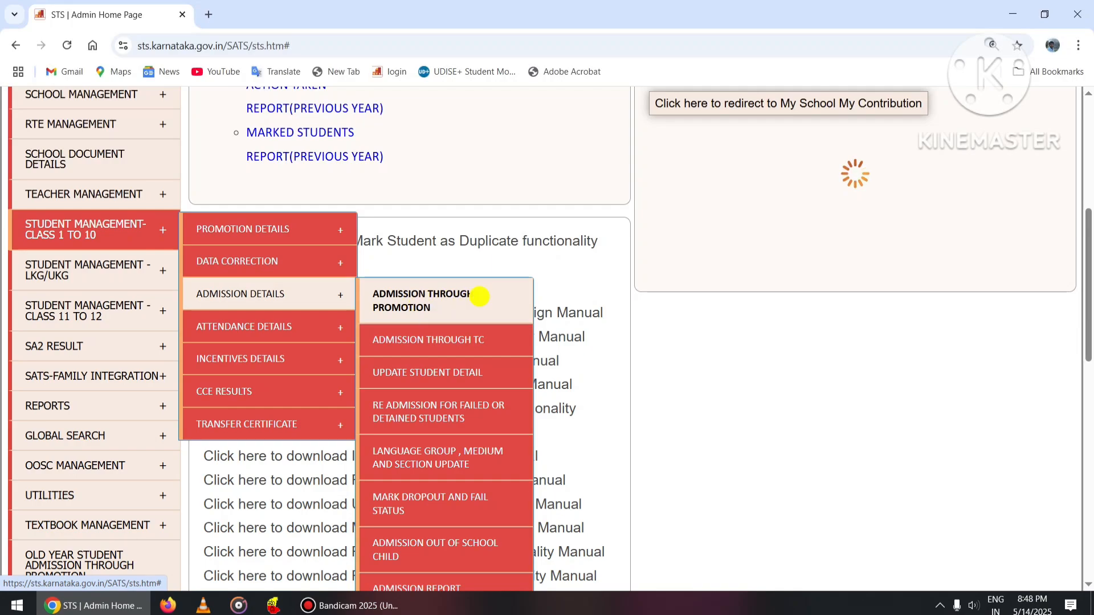
{"action": "left_click", "coordinate": [441, 306]}
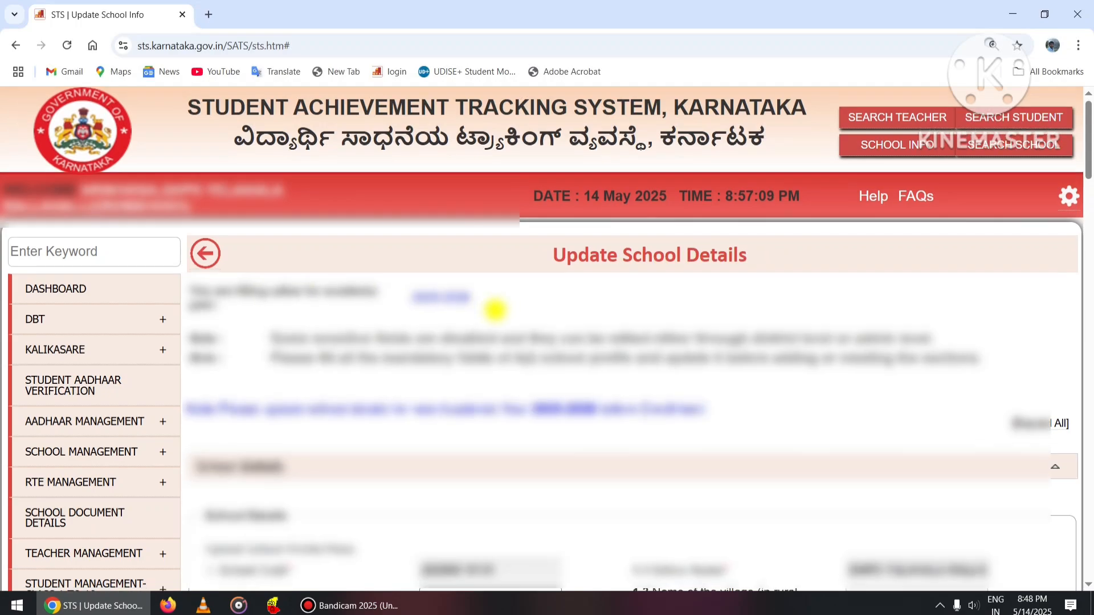
Read the note about updating the school details for academic year 2025-2026 before enrollment.
{"action": "scroll", "coordinate": [494, 308], "scroll_direction": "down", "scroll_amount": 1}
{"action": "scroll", "coordinate": [521, 262], "scroll_direction": "down", "scroll_amount": 2}
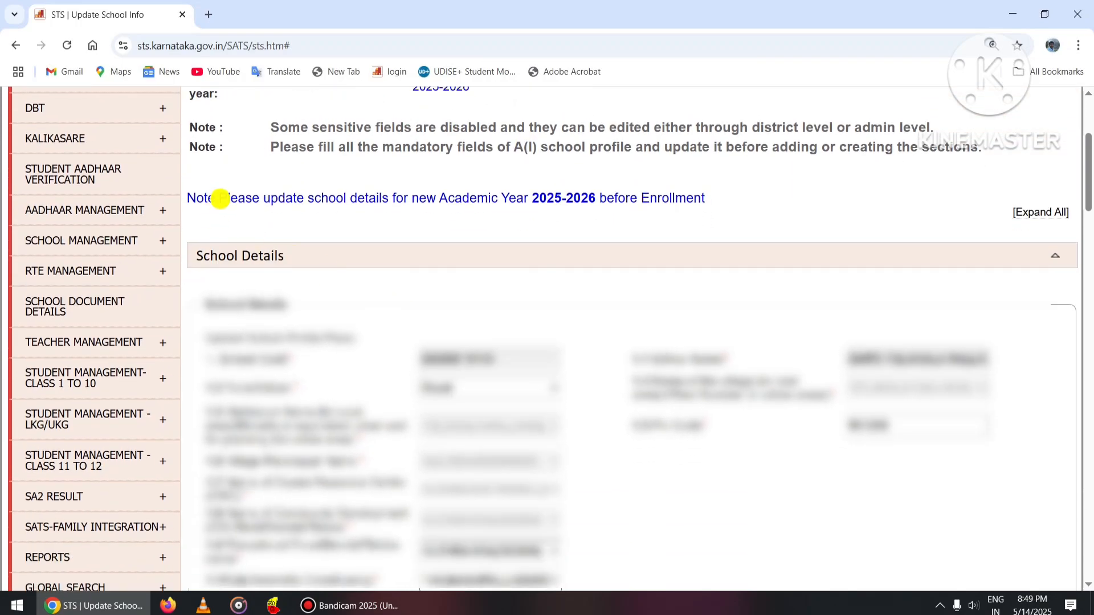
{"action": "left_click_drag", "start_coordinate": [220, 199], "coordinate": [625, 201]}
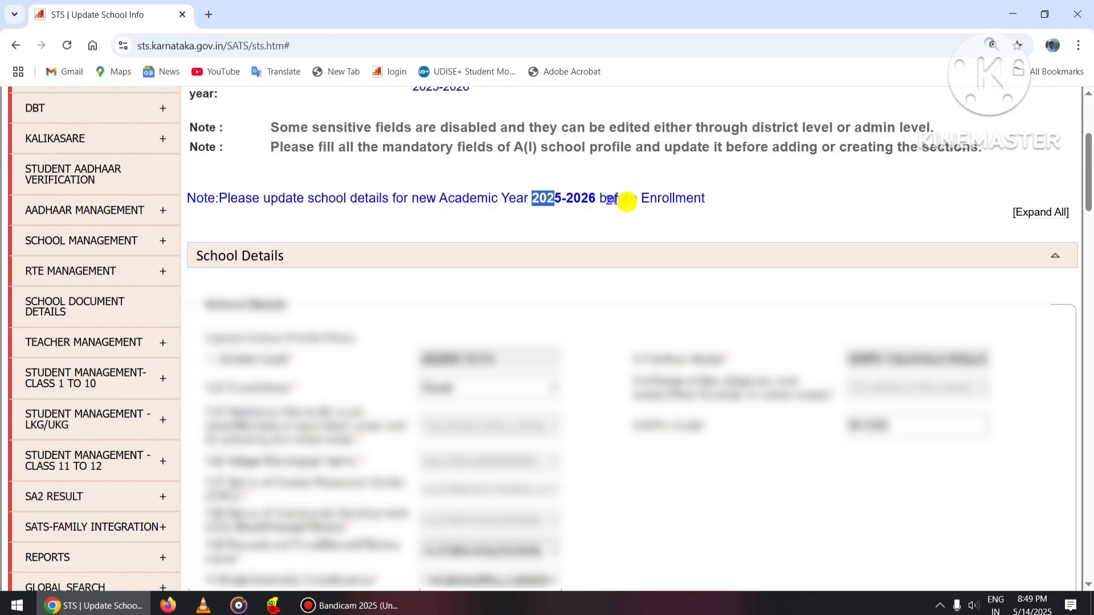
{"action": "left_click", "coordinate": [636, 200]}
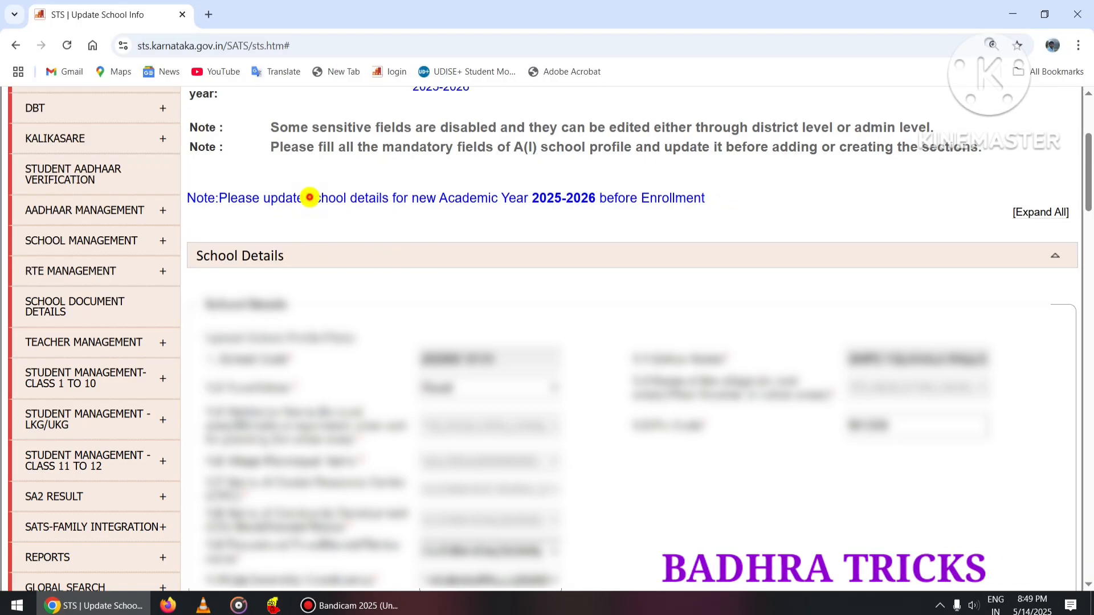
{"action": "left_click_drag", "start_coordinate": [308, 198], "coordinate": [396, 198]}
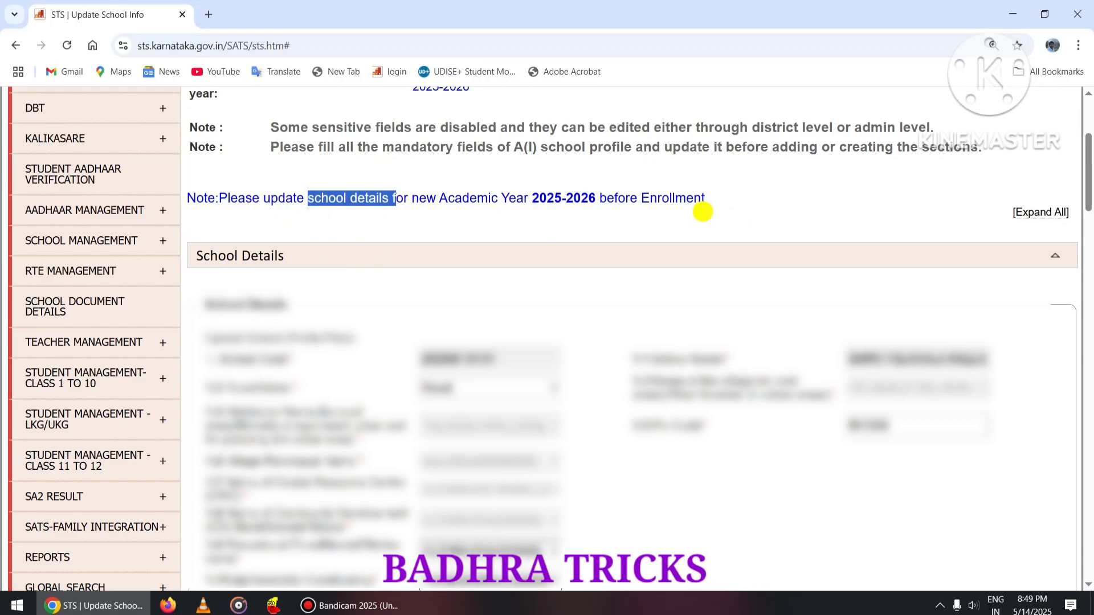
Expand all sections of the school details form, collapsing them once to view only the section headings.
{"action": "left_click", "coordinate": [1038, 212]}
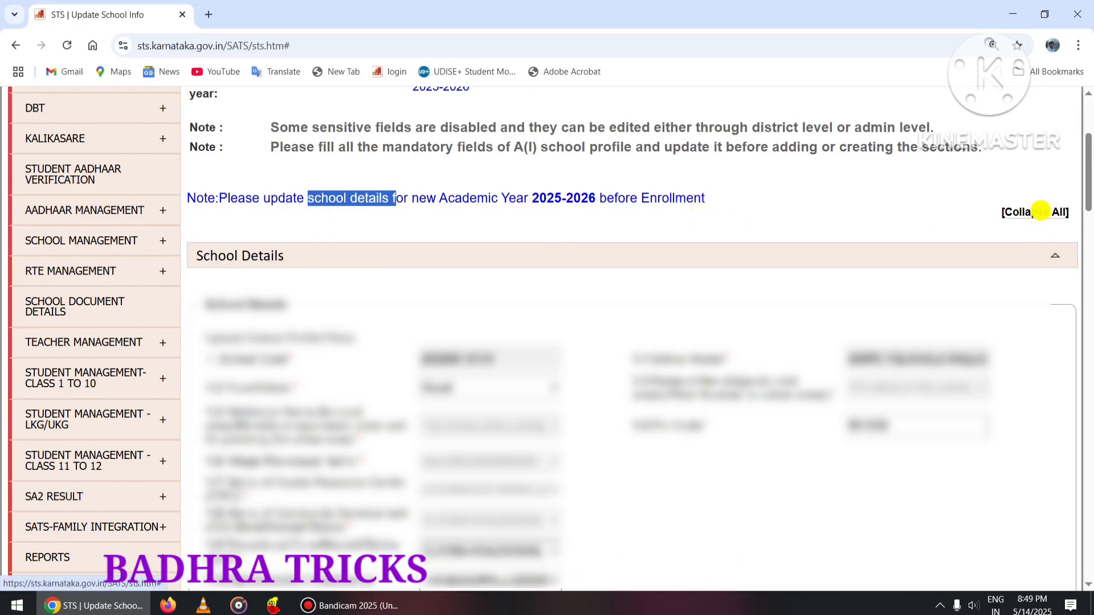
{"action": "left_click", "coordinate": [1034, 212]}
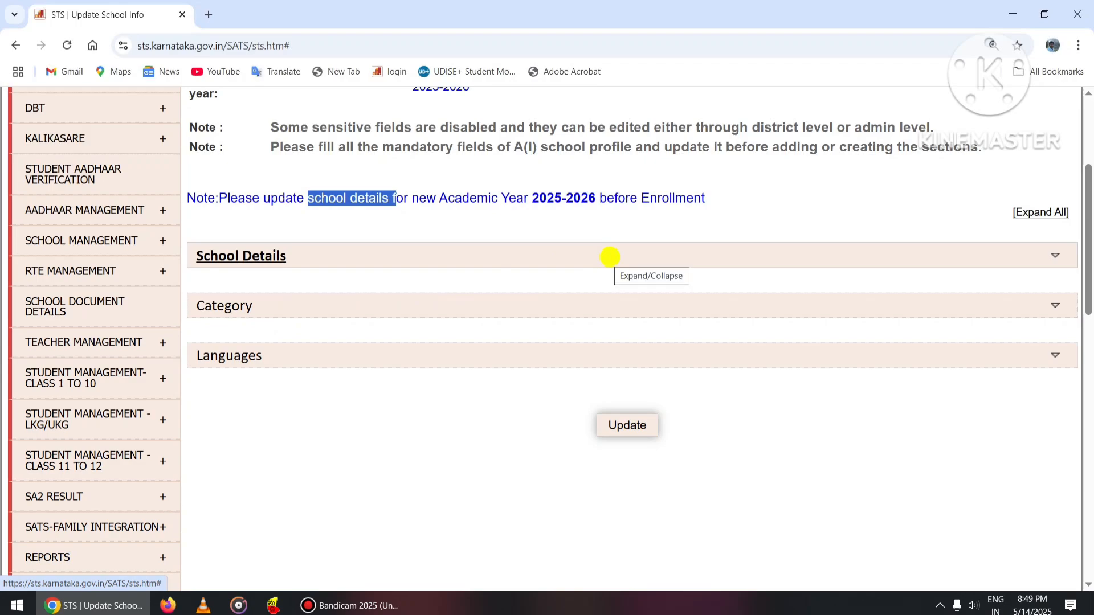
{"action": "left_click", "coordinate": [1033, 212]}
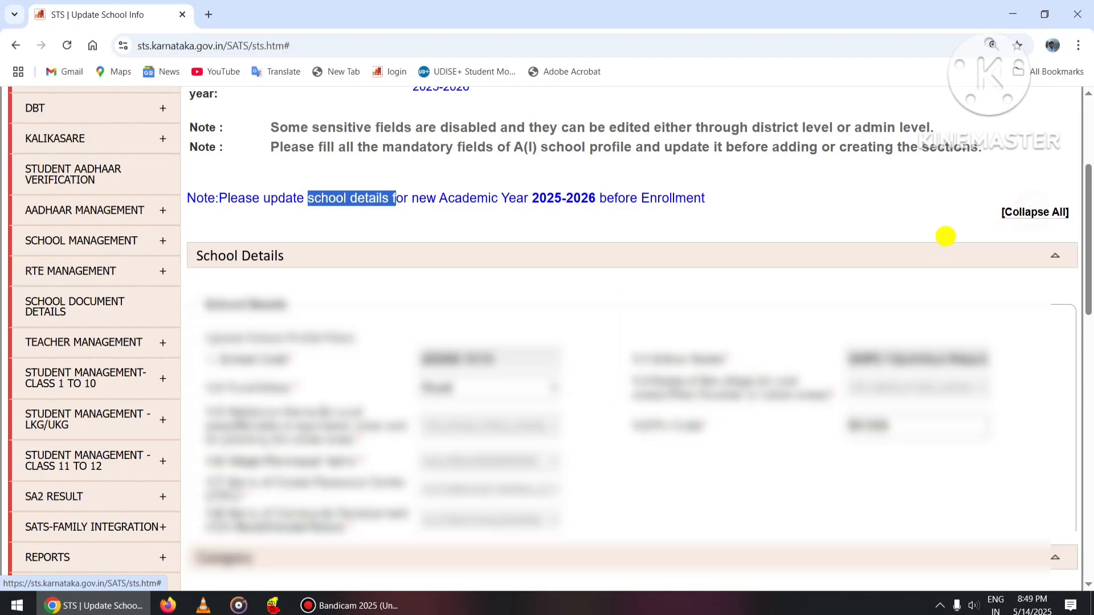
Review the School Details, Category and Languages sections, and submit and confirm the school details update.
{"action": "scroll", "coordinate": [471, 276], "scroll_direction": "down", "scroll_amount": 4}
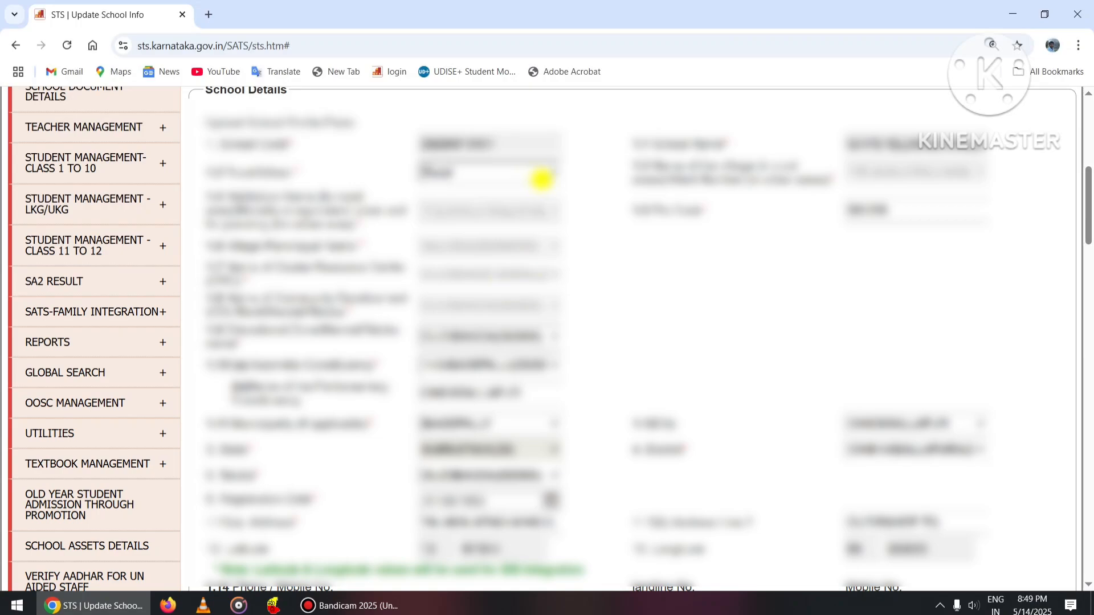
{"action": "scroll", "coordinate": [749, 225], "scroll_direction": "down", "scroll_amount": 2}
{"action": "scroll", "coordinate": [549, 312], "scroll_direction": "down", "scroll_amount": 6}
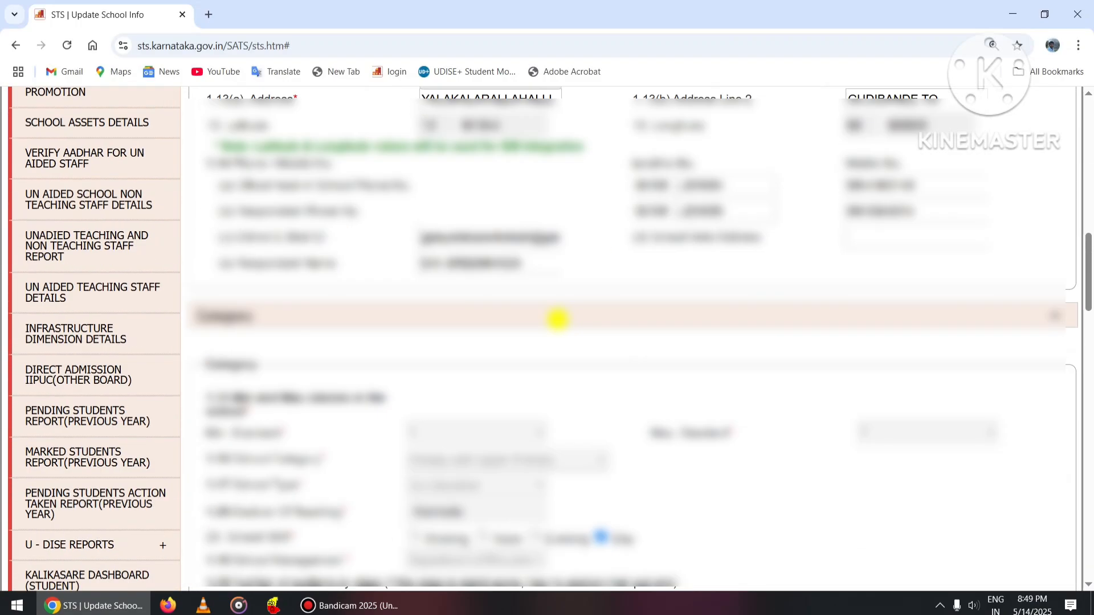
{"action": "scroll", "coordinate": [559, 319], "scroll_direction": "down", "scroll_amount": 12}
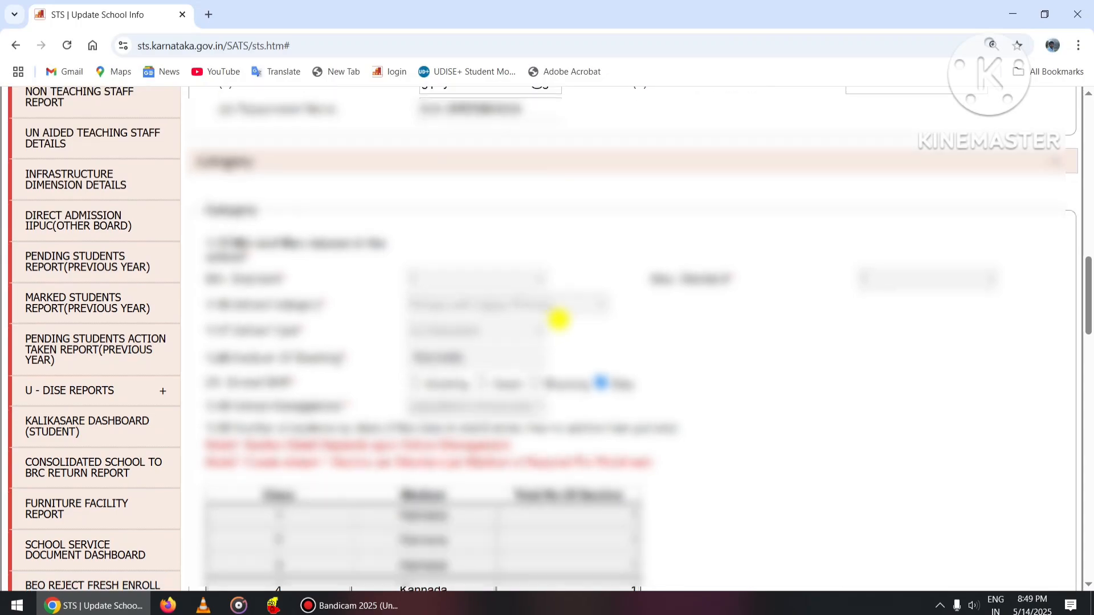
{"action": "scroll", "coordinate": [559, 319], "scroll_direction": "down", "scroll_amount": 6}
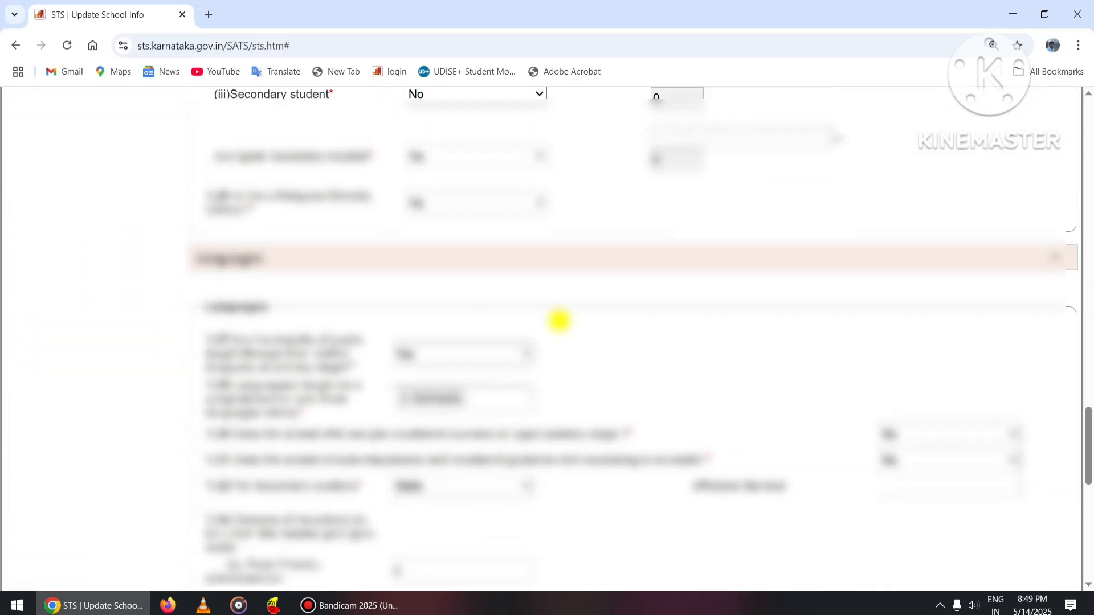
{"action": "scroll", "coordinate": [615, 263], "scroll_direction": "down", "scroll_amount": 3}
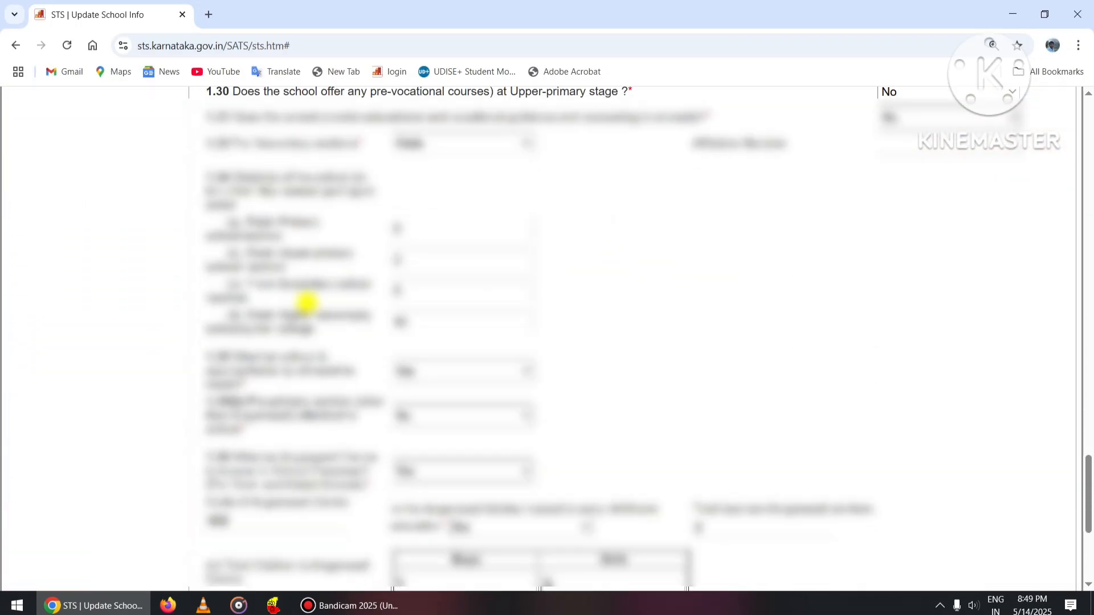
{"action": "scroll", "coordinate": [510, 339], "scroll_direction": "down", "scroll_amount": 4}
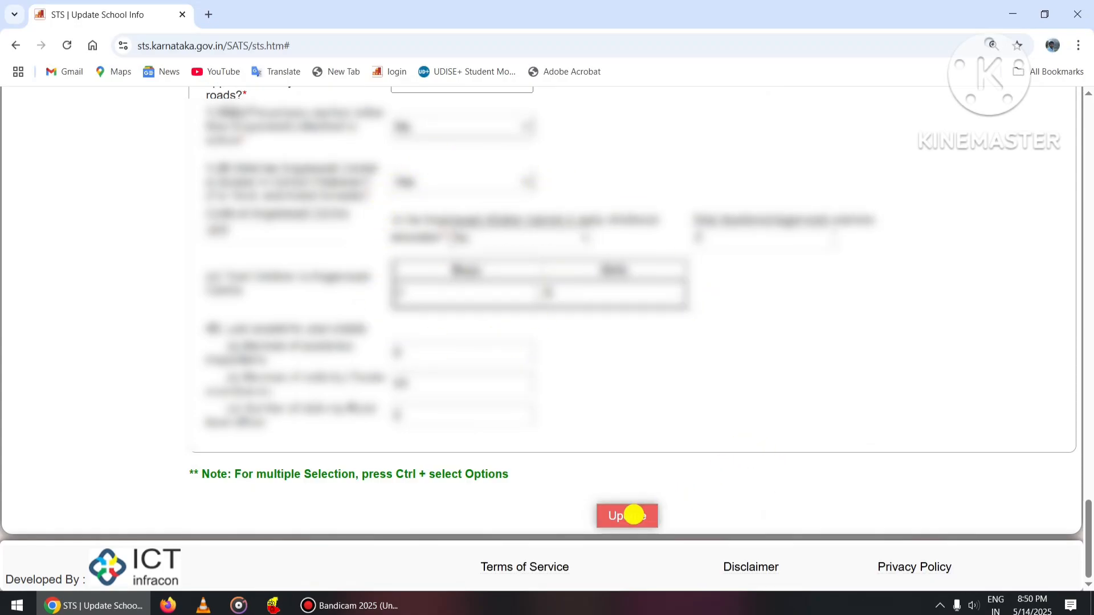
{"action": "left_click", "coordinate": [633, 514]}
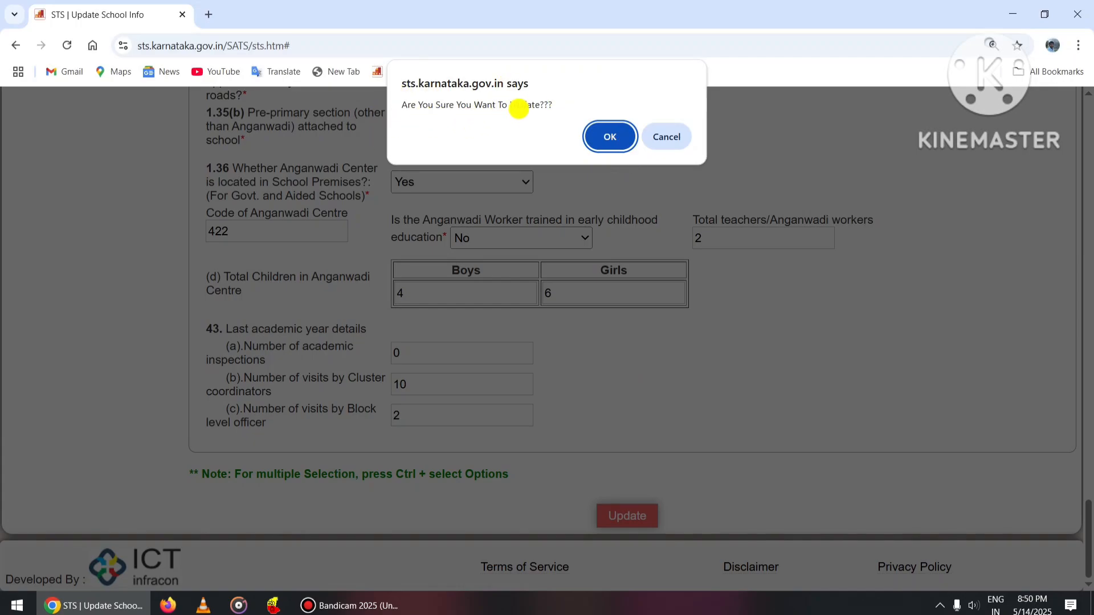
{"action": "left_click", "coordinate": [615, 137]}
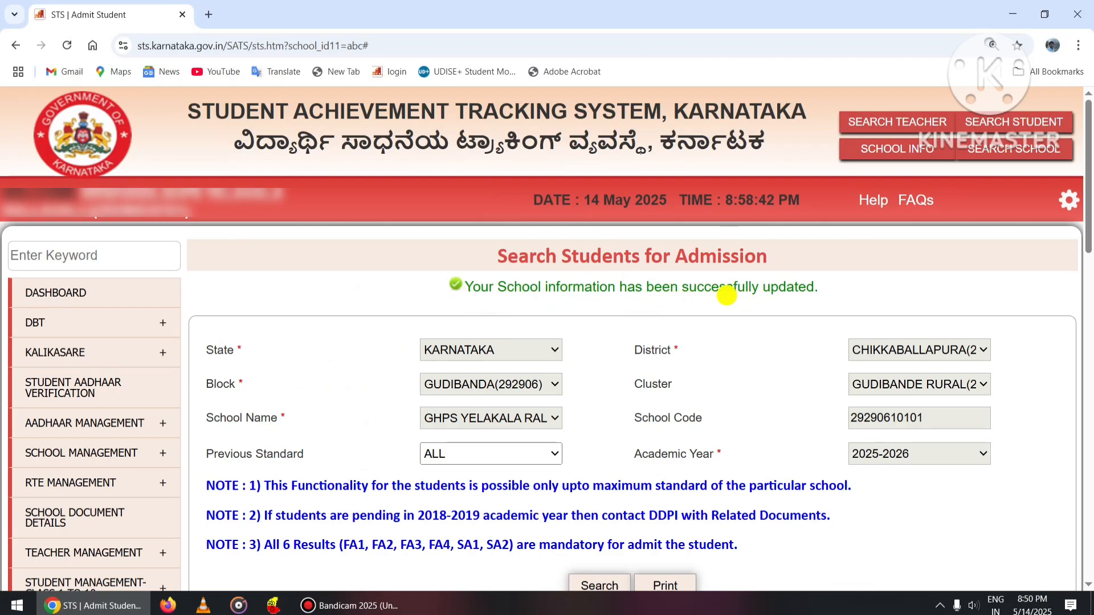
Read the three notes on maximum standard, pending 2018-2019 students and mandatory results for admission.
{"action": "scroll", "coordinate": [541, 251], "scroll_direction": "down", "scroll_amount": 2}
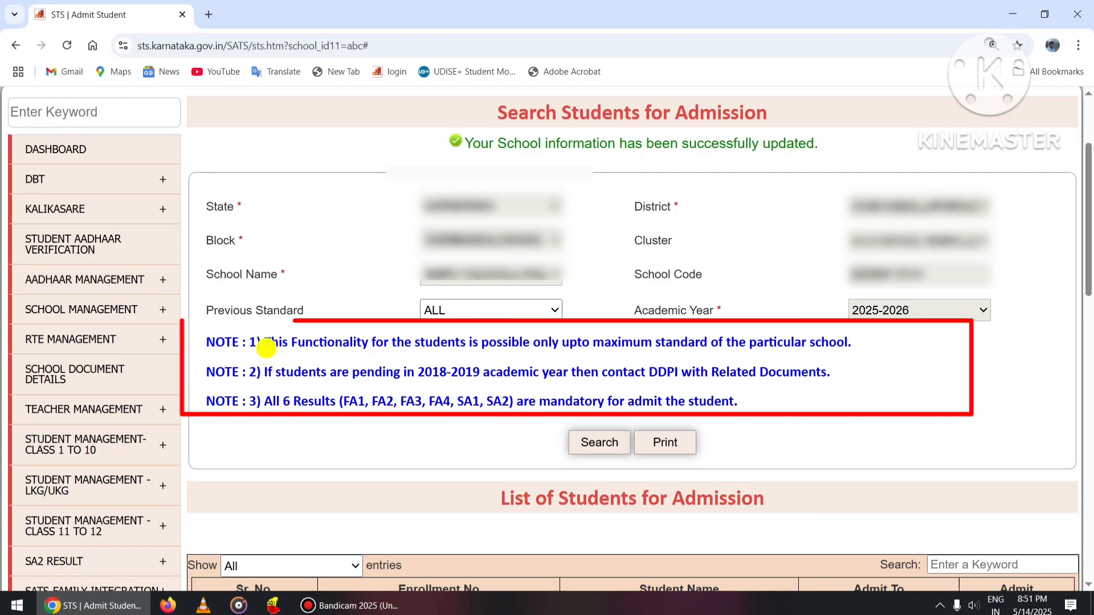
{"action": "left_click_drag", "start_coordinate": [265, 343], "coordinate": [889, 345]}
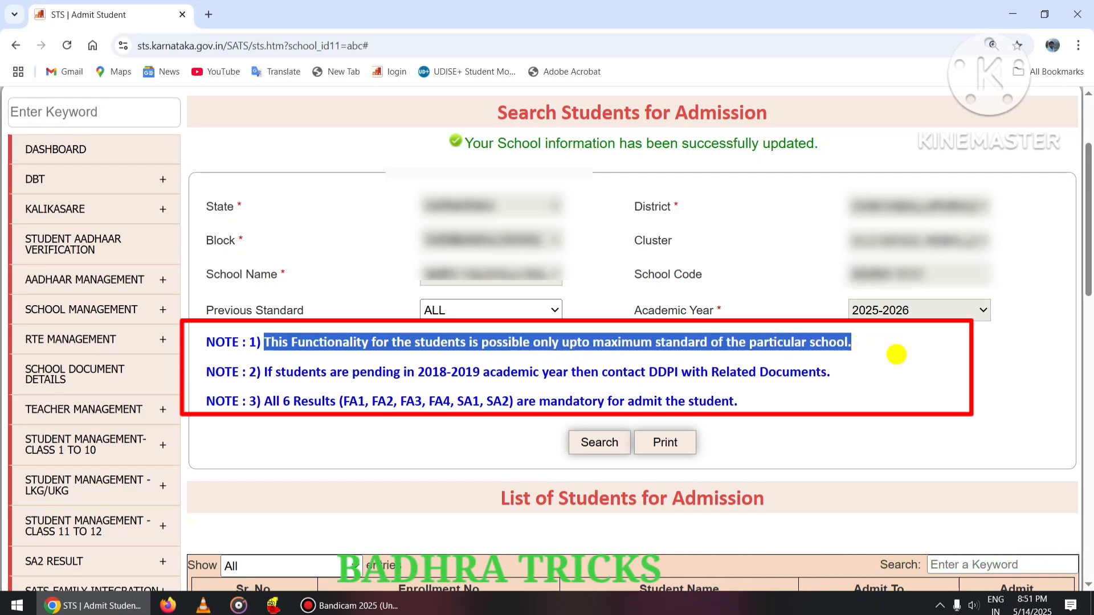
{"action": "left_click", "coordinate": [838, 368]}
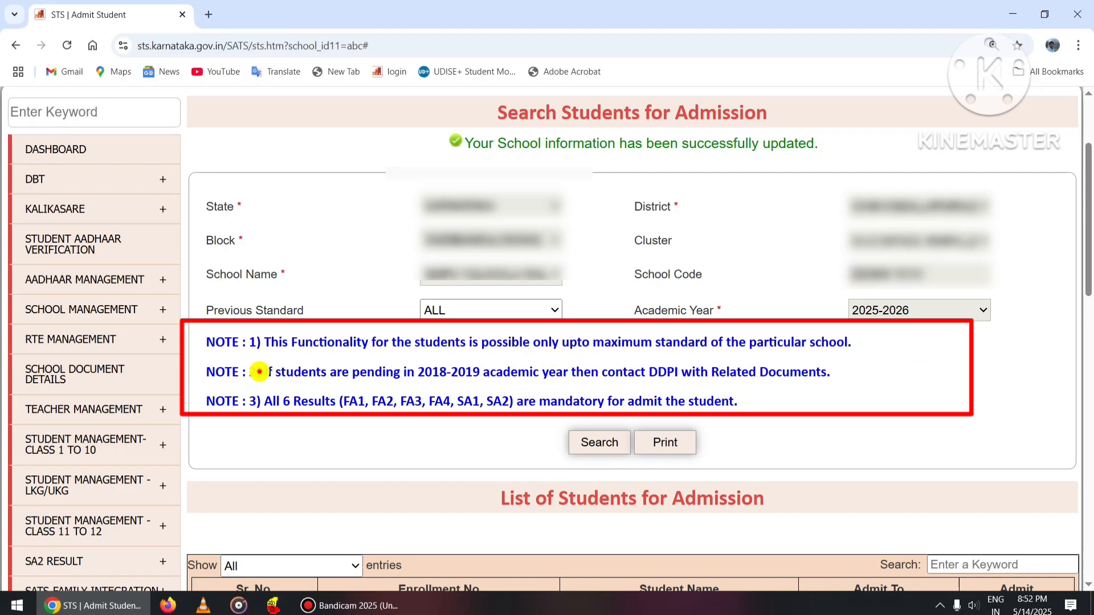
{"action": "left_click_drag", "start_coordinate": [261, 372], "coordinate": [865, 390]}
{"action": "left_click", "coordinate": [851, 401]}
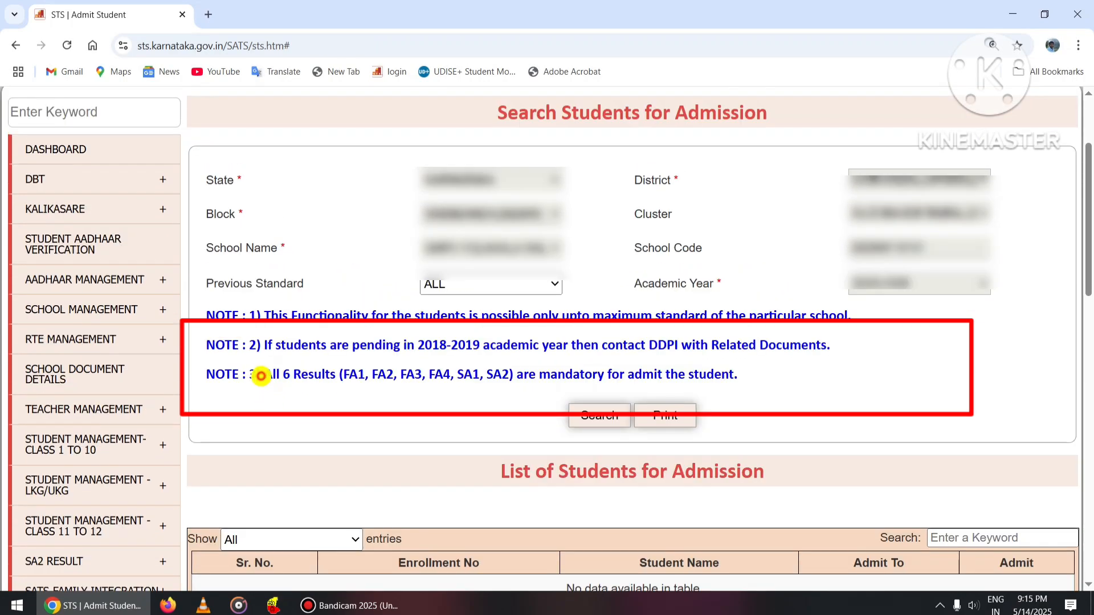
{"action": "left_click_drag", "start_coordinate": [260, 376], "coordinate": [757, 378]}
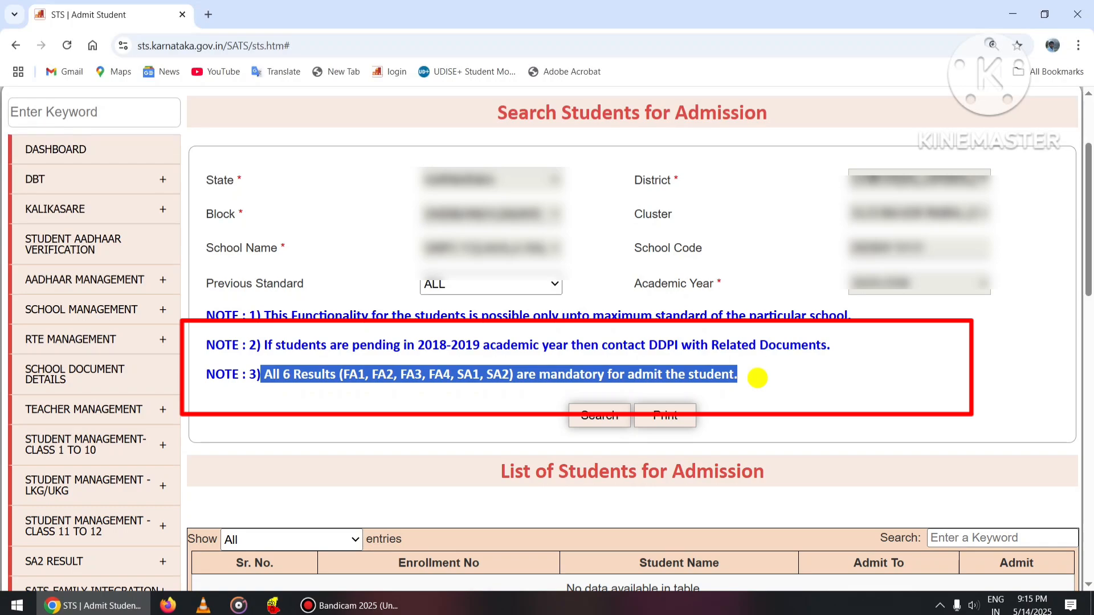
{"action": "left_click", "coordinate": [758, 378]}
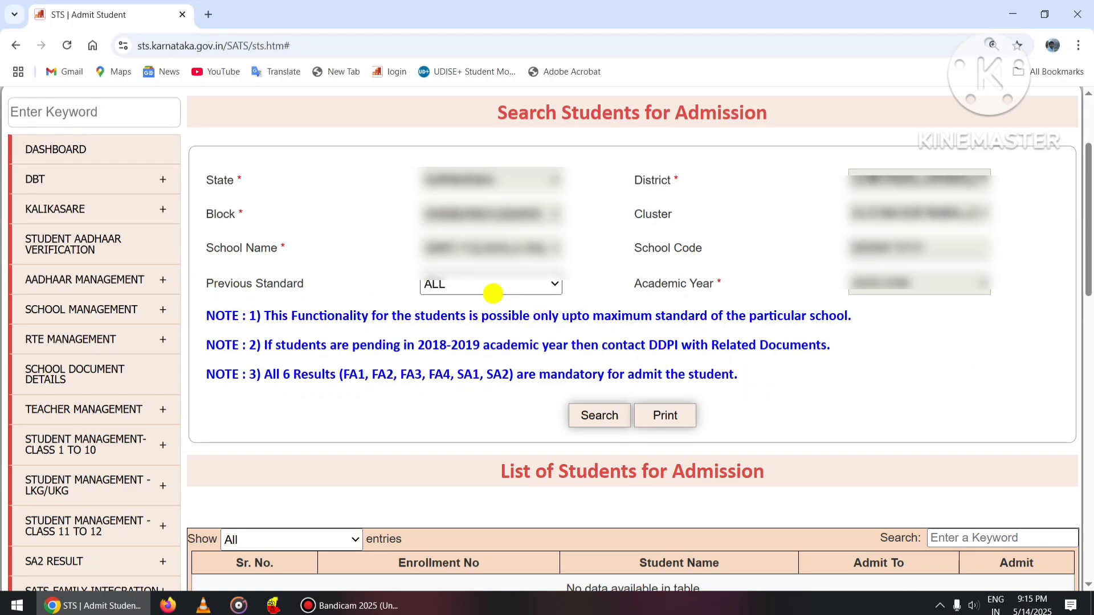
Set the previous standard to 1 and search for students for admission.
{"action": "left_click", "coordinate": [490, 288]}
{"action": "left_click", "coordinate": [471, 325]}
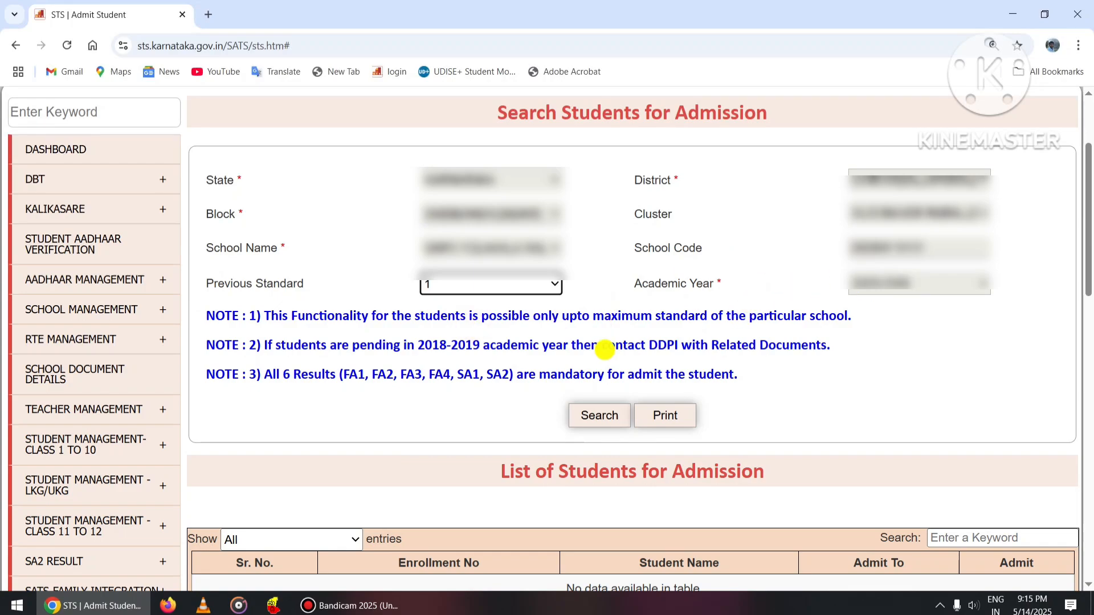
{"action": "left_click", "coordinate": [607, 417]}
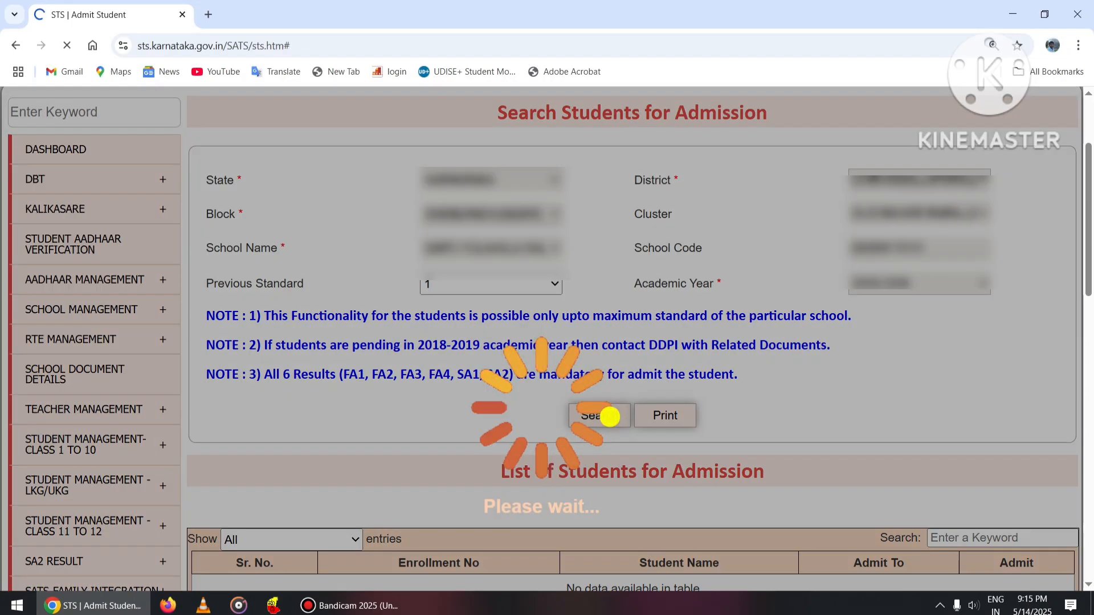
Open the admission form of the first student in the list of students for admission.
{"action": "scroll", "coordinate": [564, 285], "scroll_direction": "down", "scroll_amount": 5}
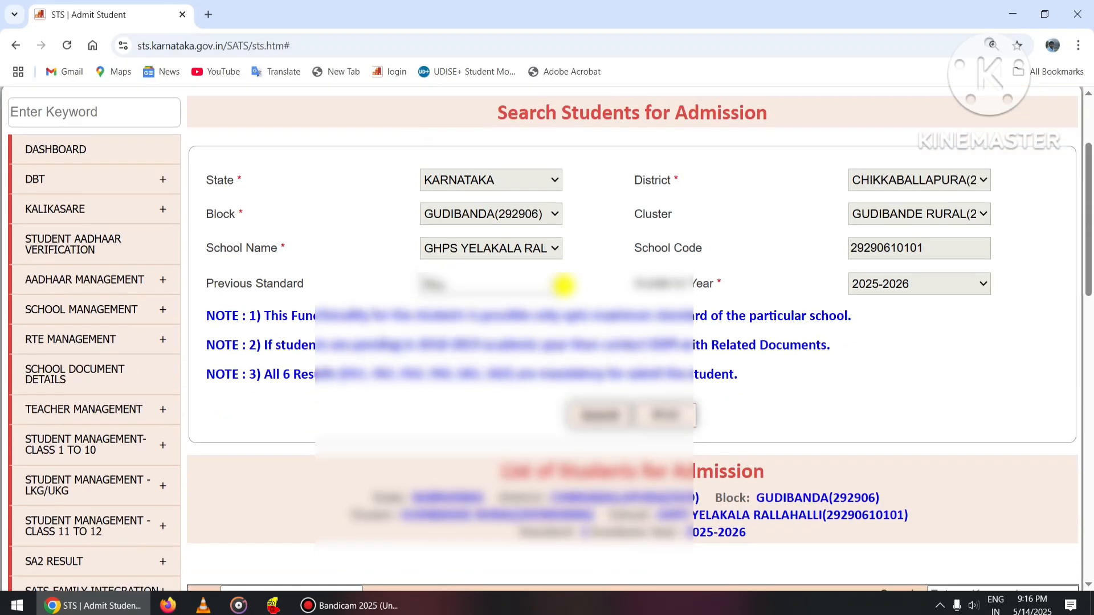
{"action": "scroll", "coordinate": [564, 285], "scroll_direction": "down", "scroll_amount": 2}
{"action": "scroll", "coordinate": [564, 286], "scroll_direction": "down", "scroll_amount": 1}
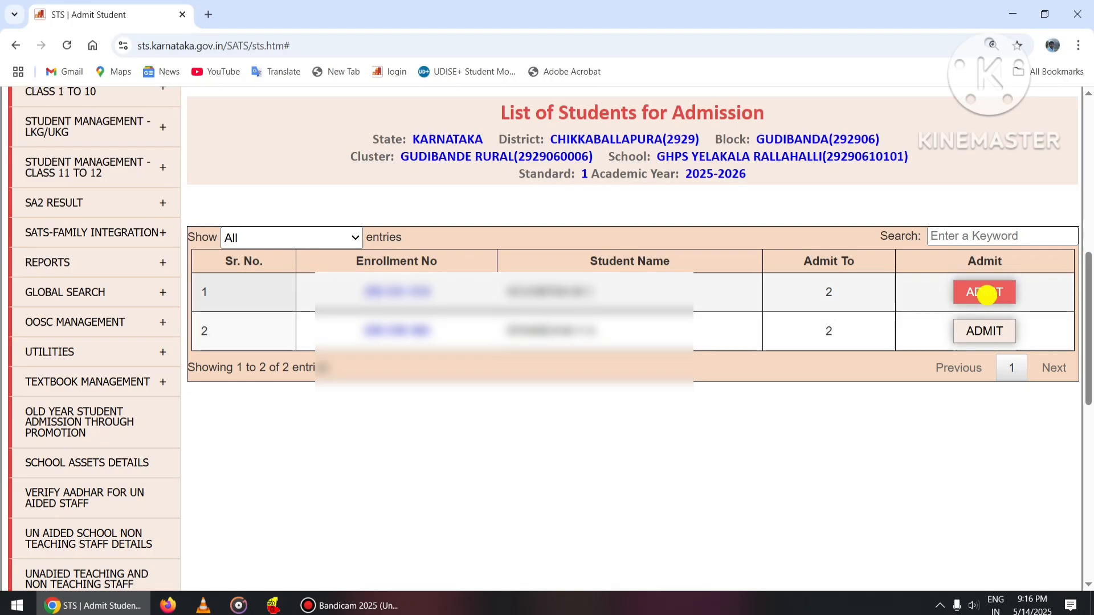
{"action": "left_click", "coordinate": [987, 295]}
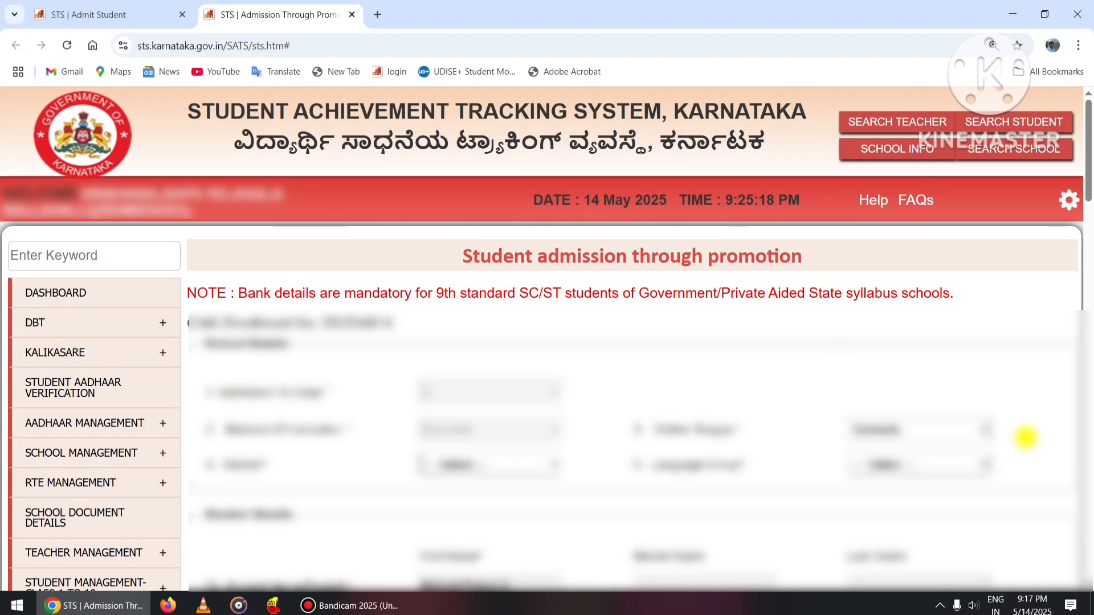
Read the promotion admission form's heading and its note on mandatory bank details for 9th standard SC/ST students.
{"action": "left_click_drag", "start_coordinate": [449, 255], "coordinate": [853, 256]}
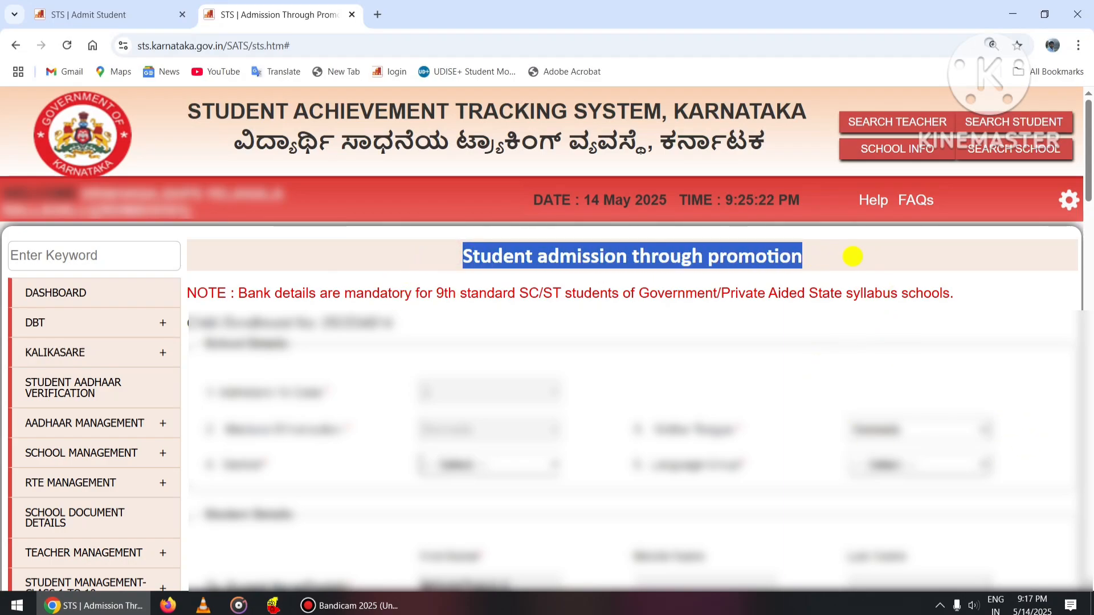
{"action": "left_click", "coordinate": [483, 313]}
{"action": "left_click_drag", "start_coordinate": [233, 293], "coordinate": [906, 317]}
{"action": "left_click", "coordinate": [906, 316]}
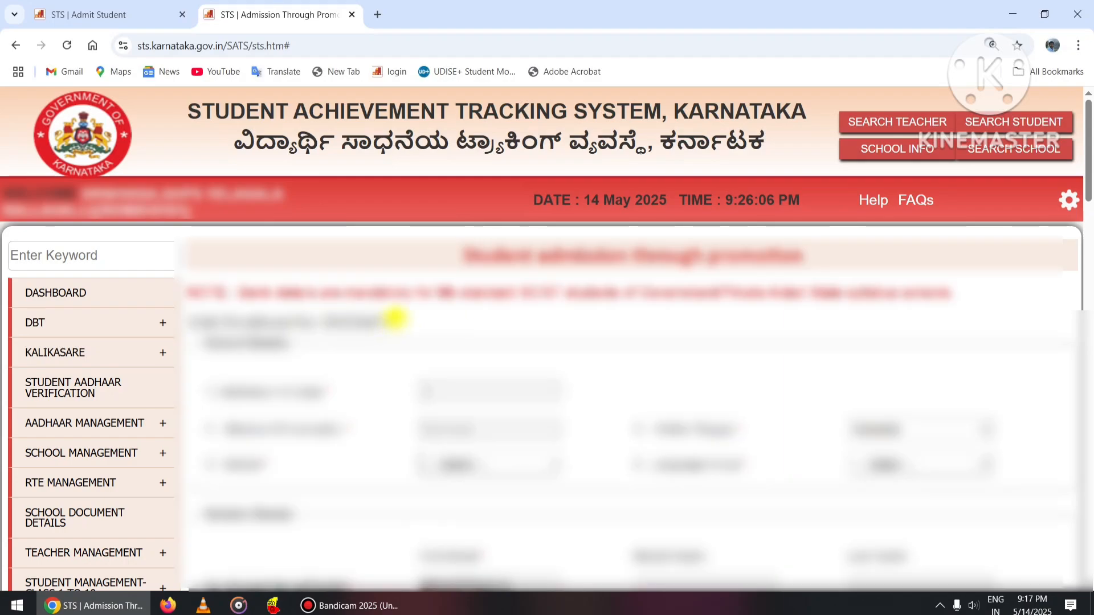
{"action": "scroll", "coordinate": [451, 313], "scroll_direction": "down", "scroll_amount": 1}
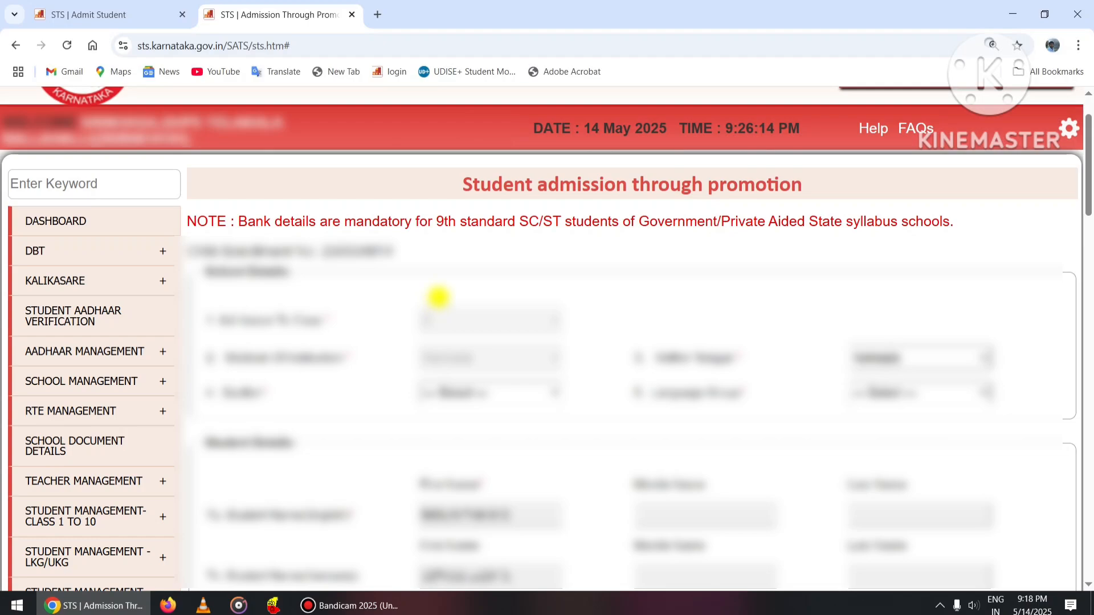
Select the available section and a language group in the School Details of the student's promotion admission form.
{"action": "scroll", "coordinate": [450, 316], "scroll_direction": "down", "scroll_amount": 1}
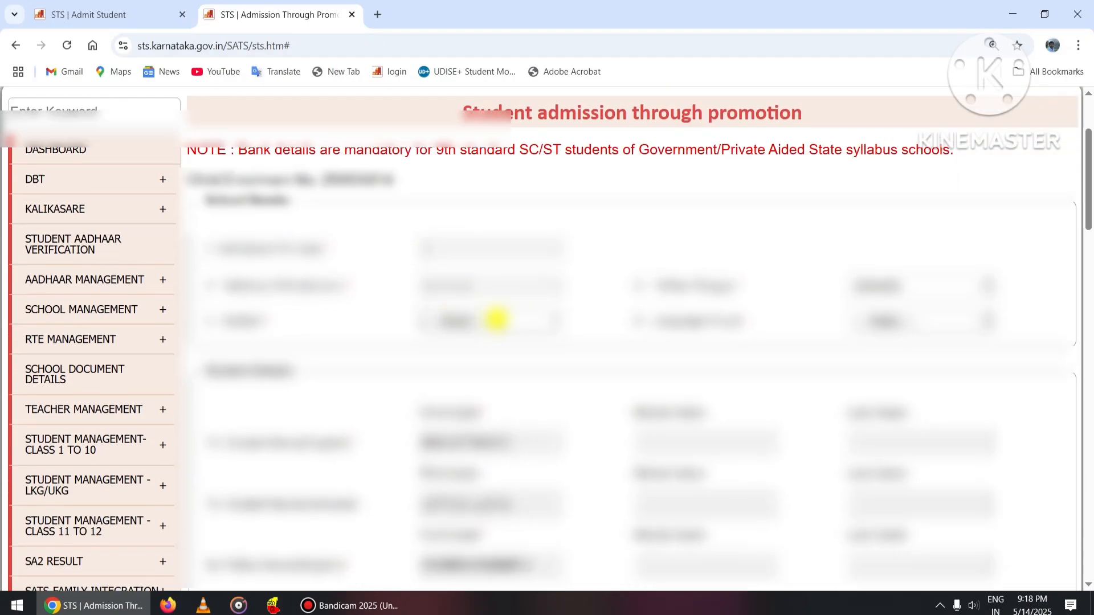
{"action": "left_click", "coordinate": [496, 318]}
{"action": "left_click", "coordinate": [456, 320]}
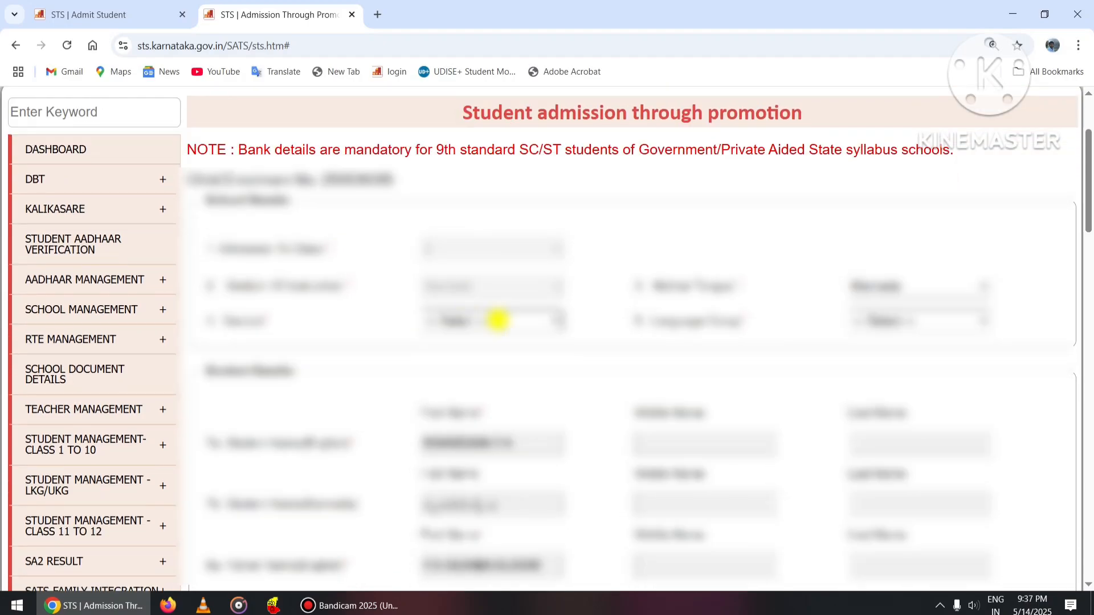
{"action": "left_click", "coordinate": [496, 320]}
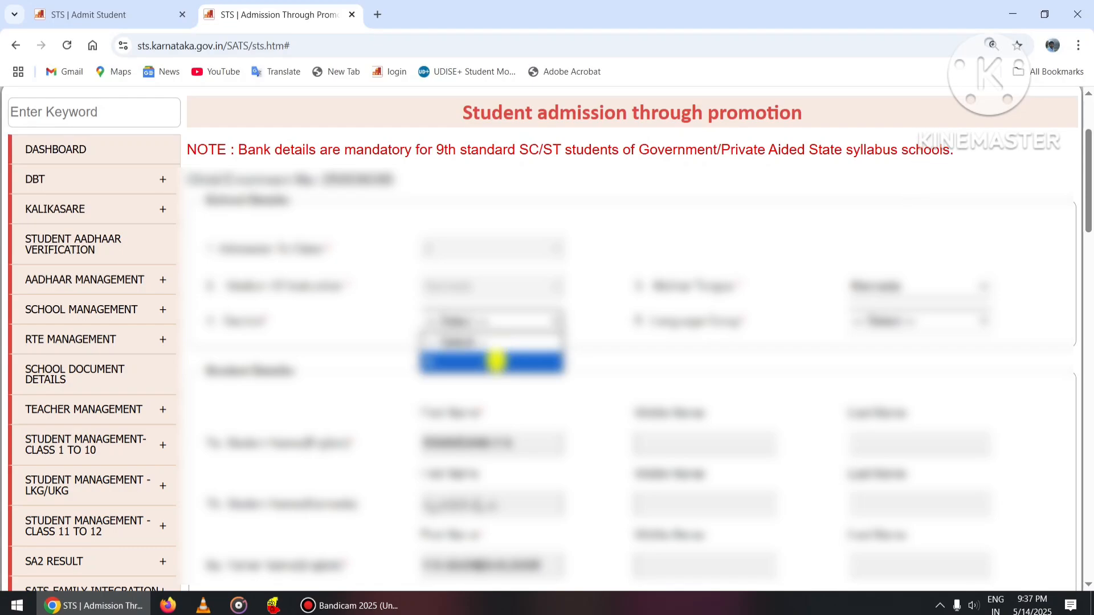
{"action": "left_click", "coordinate": [495, 362]}
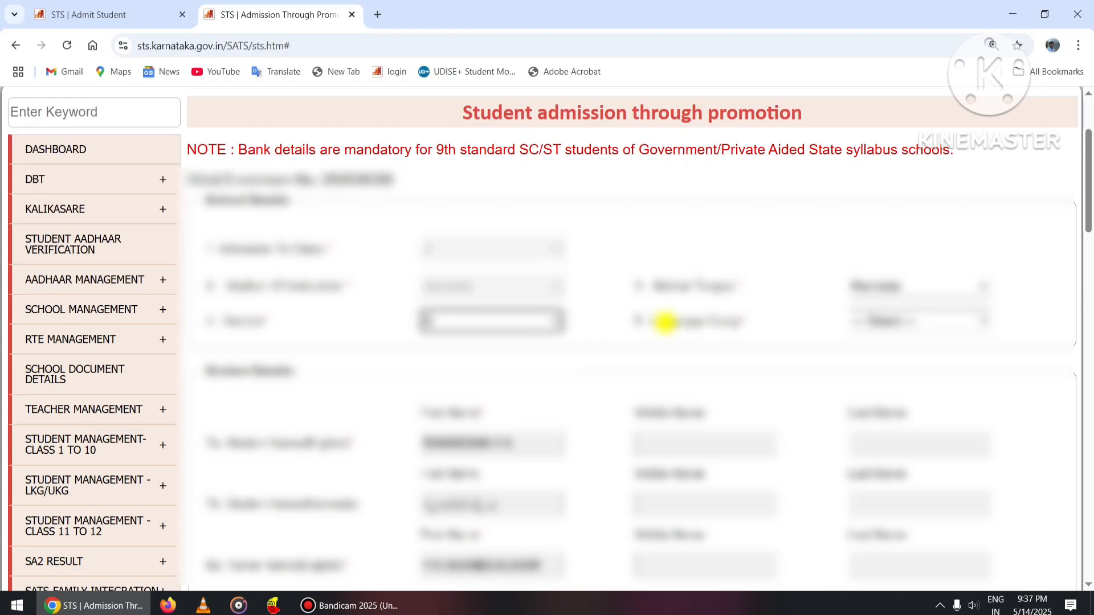
{"action": "left_click", "coordinate": [914, 315]}
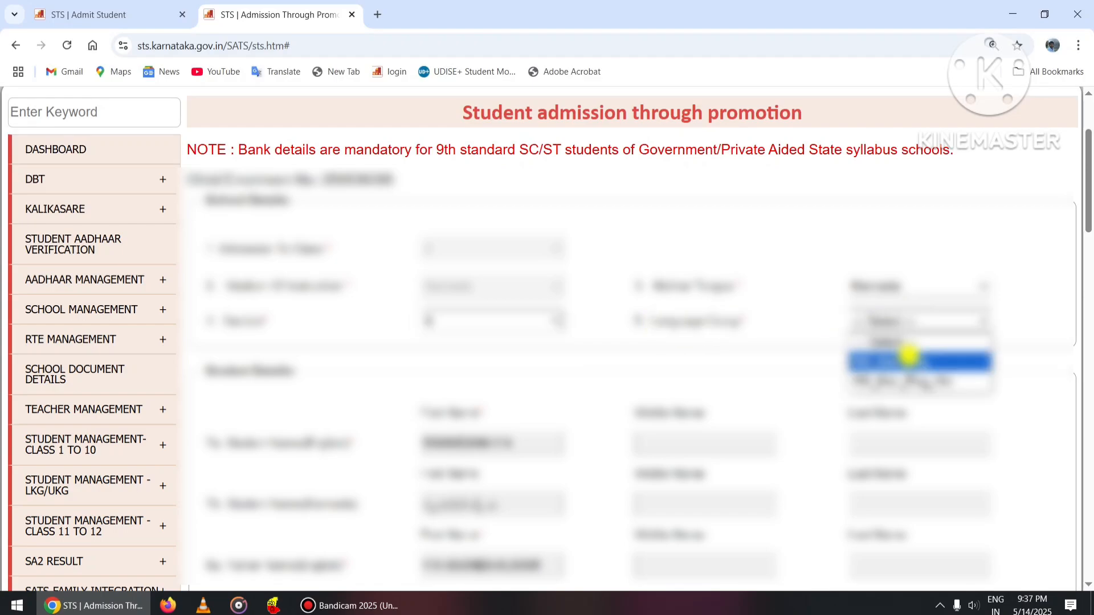
{"action": "left_click", "coordinate": [906, 358]}
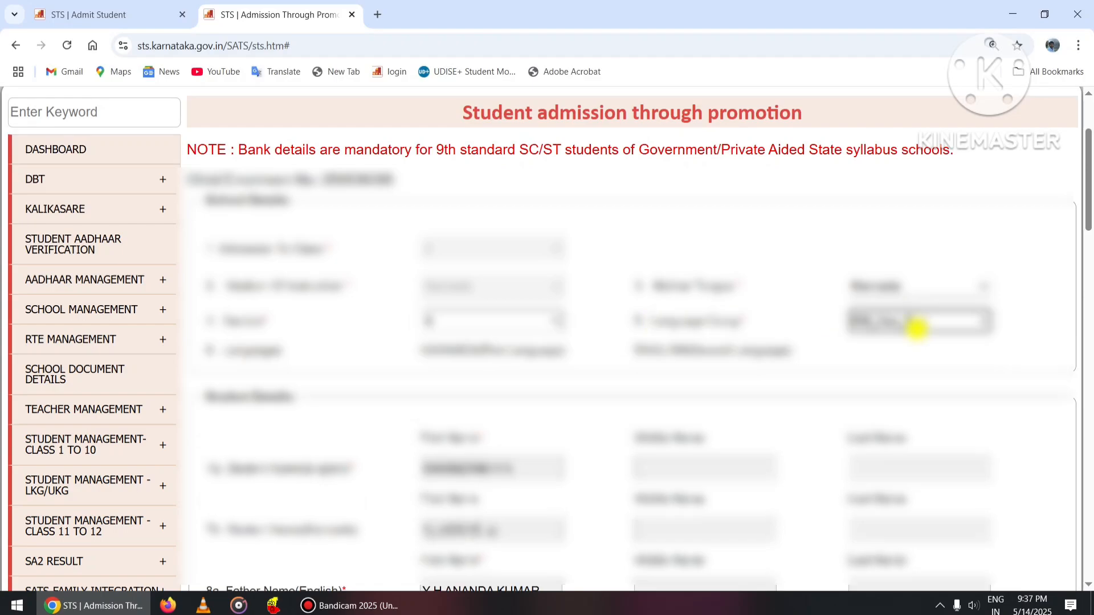
Review the student, caste, bank and contact details, including current and permanent addresses, down to the end of the admission form.
{"action": "scroll", "coordinate": [889, 319], "scroll_direction": "down", "scroll_amount": 4}
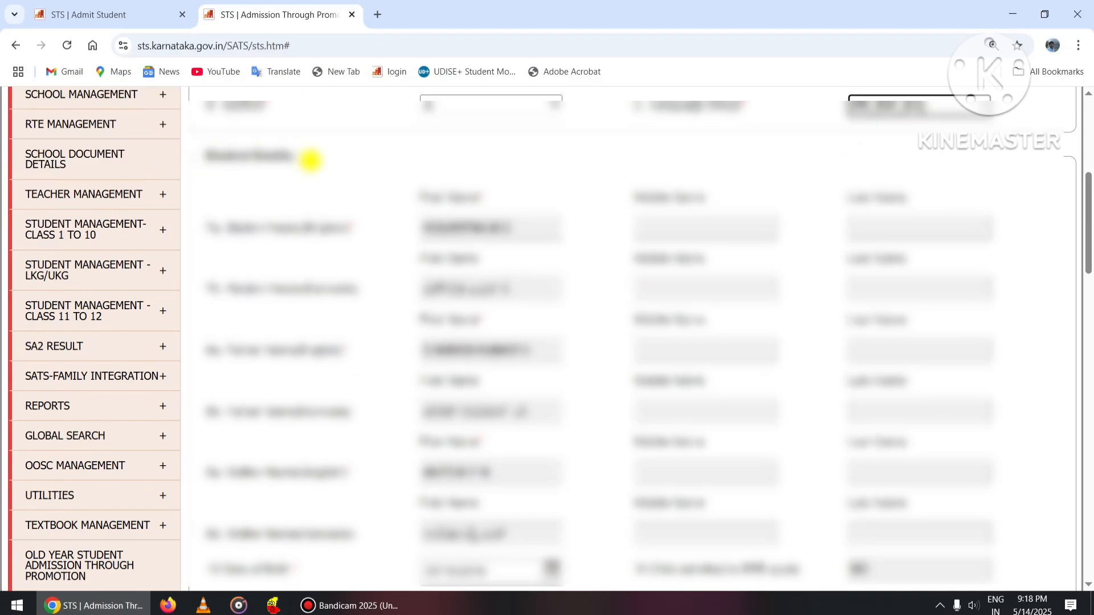
{"action": "scroll", "coordinate": [547, 239], "scroll_direction": "down", "scroll_amount": 5}
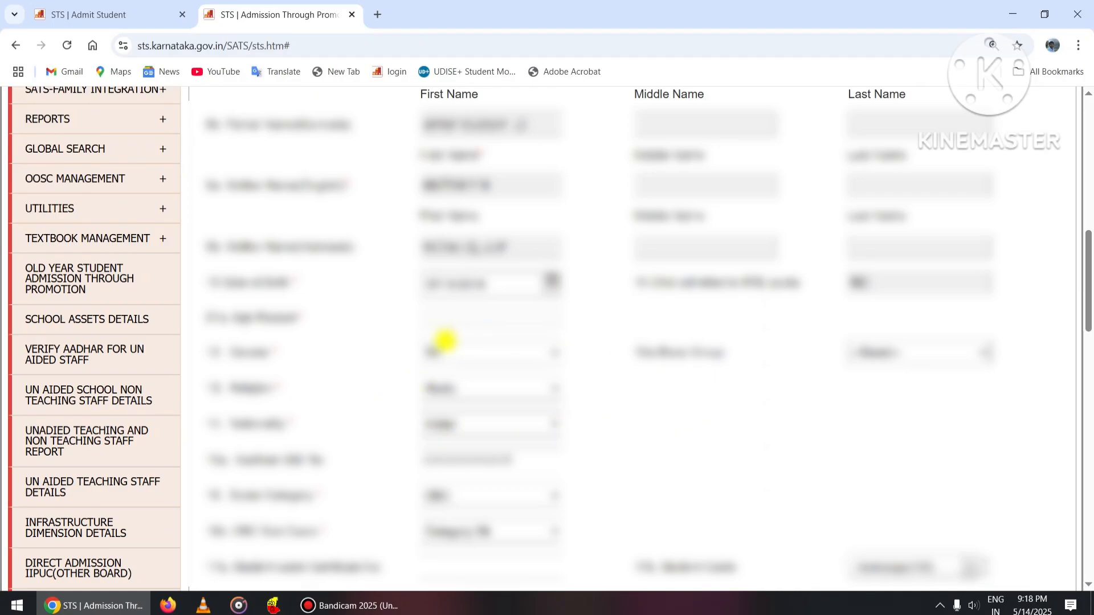
{"action": "scroll", "coordinate": [589, 359], "scroll_direction": "down", "scroll_amount": 2}
{"action": "scroll", "coordinate": [590, 356], "scroll_direction": "down", "scroll_amount": 3}
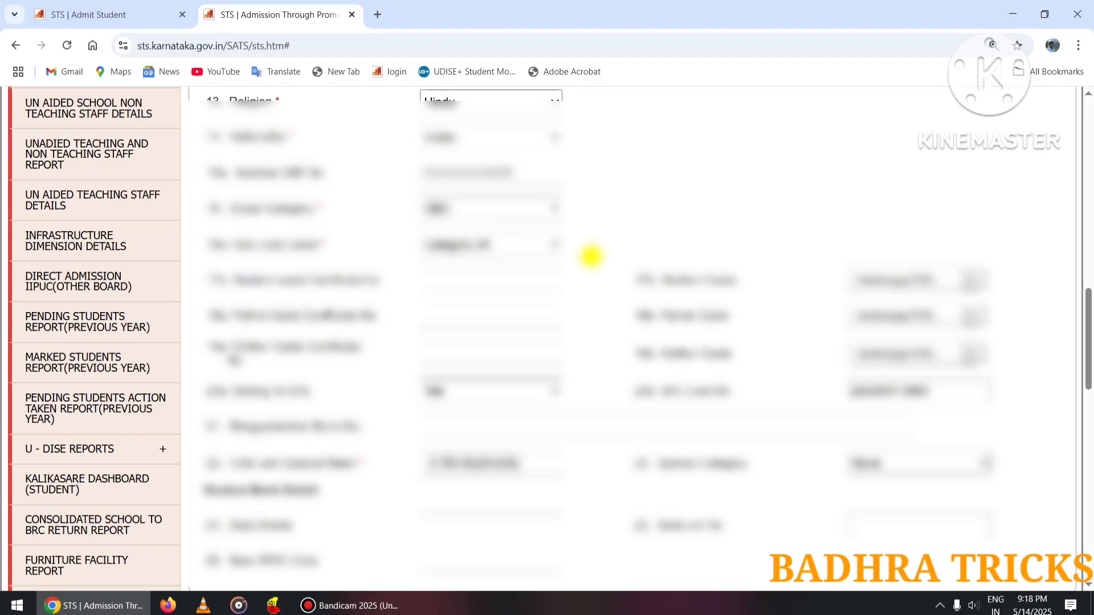
{"action": "scroll", "coordinate": [627, 279], "scroll_direction": "down", "scroll_amount": 5}
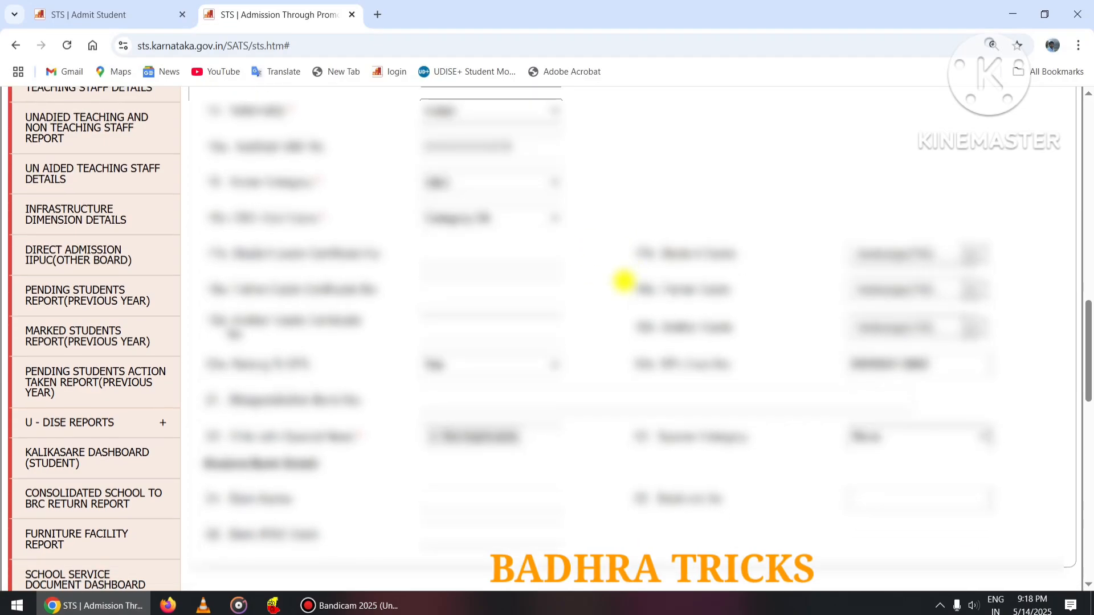
{"action": "scroll", "coordinate": [625, 281], "scroll_direction": "down", "scroll_amount": 1}
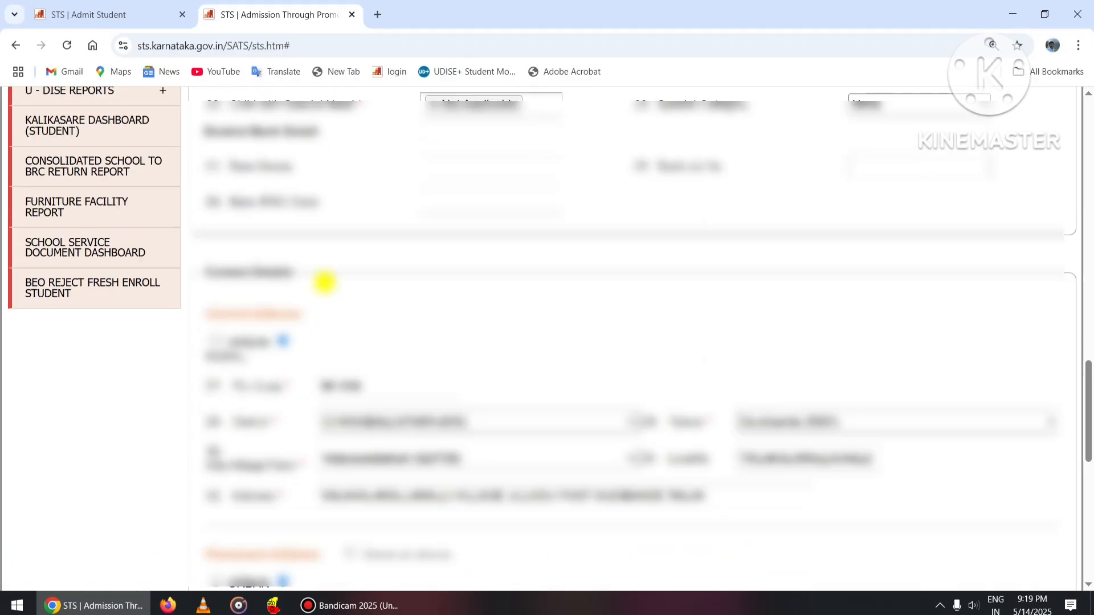
{"action": "scroll", "coordinate": [376, 274], "scroll_direction": "down", "scroll_amount": 3}
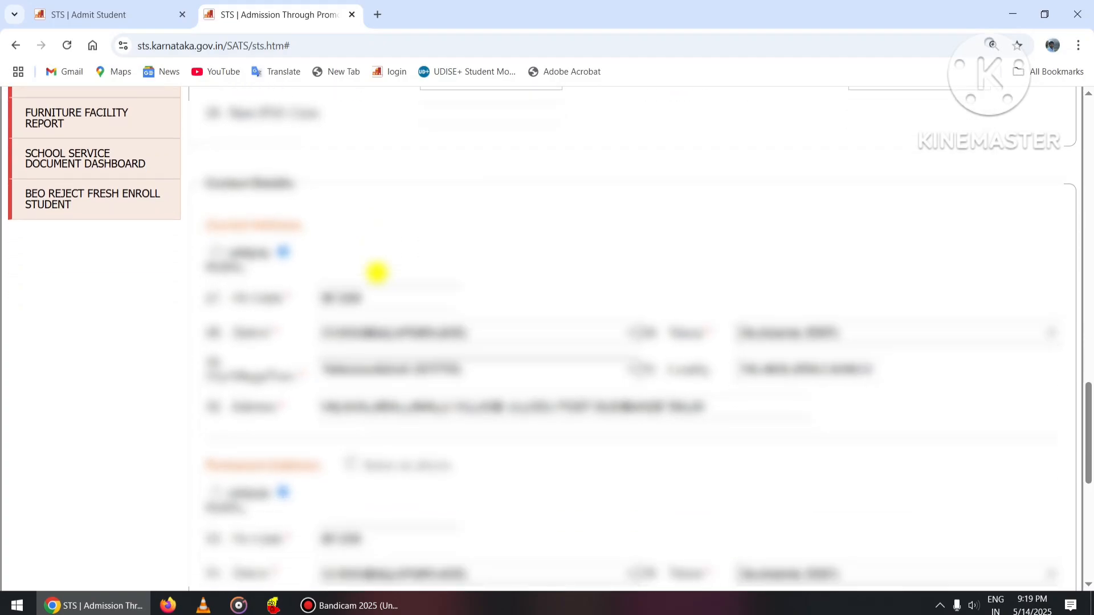
{"action": "scroll", "coordinate": [409, 213], "scroll_direction": "down", "scroll_amount": 3}
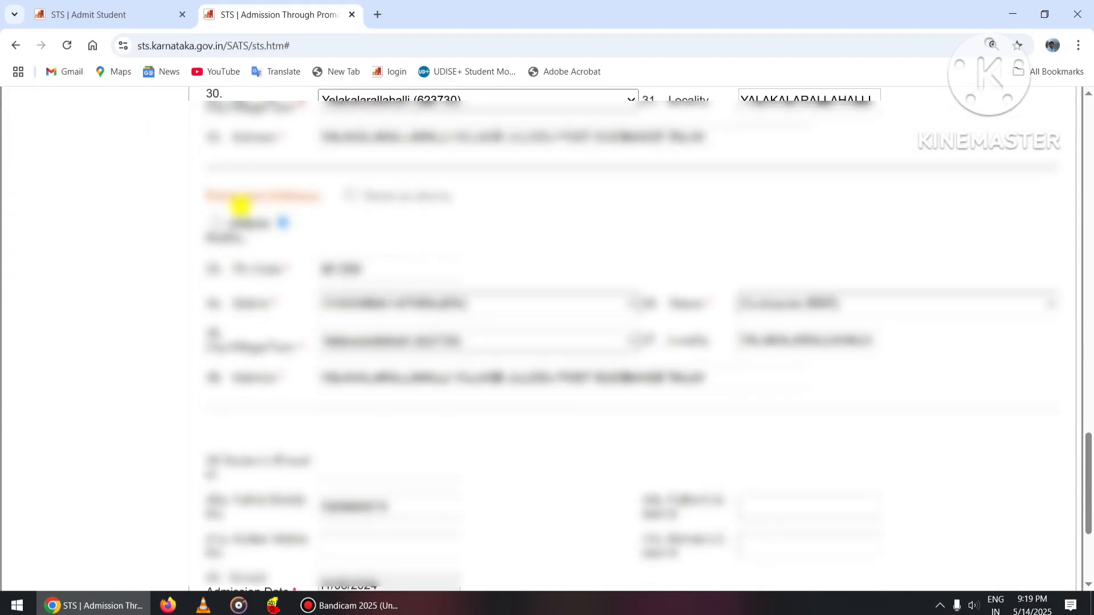
{"action": "scroll", "coordinate": [567, 197], "scroll_direction": "down", "scroll_amount": 4}
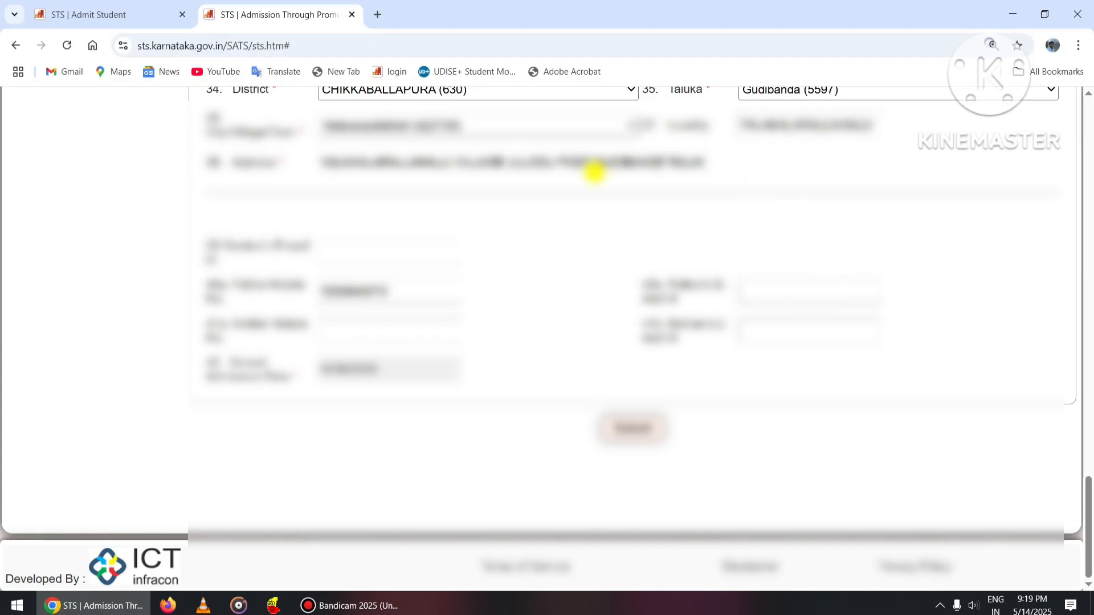
Submit the student's promotion admission form and confirm the submission.
{"action": "left_click", "coordinate": [634, 428]}
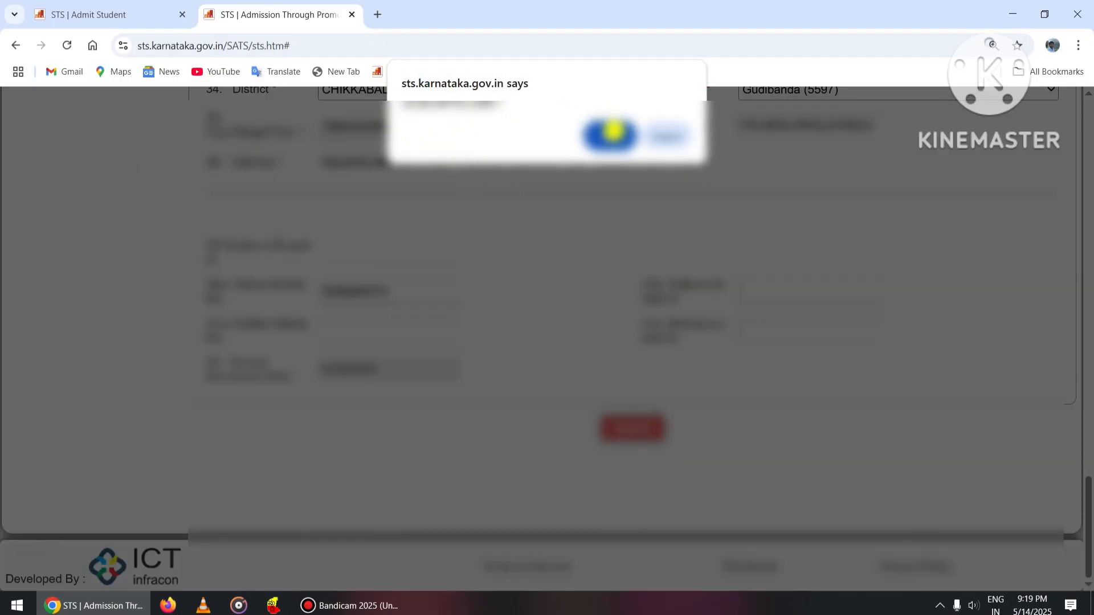
{"action": "left_click", "coordinate": [610, 136]}
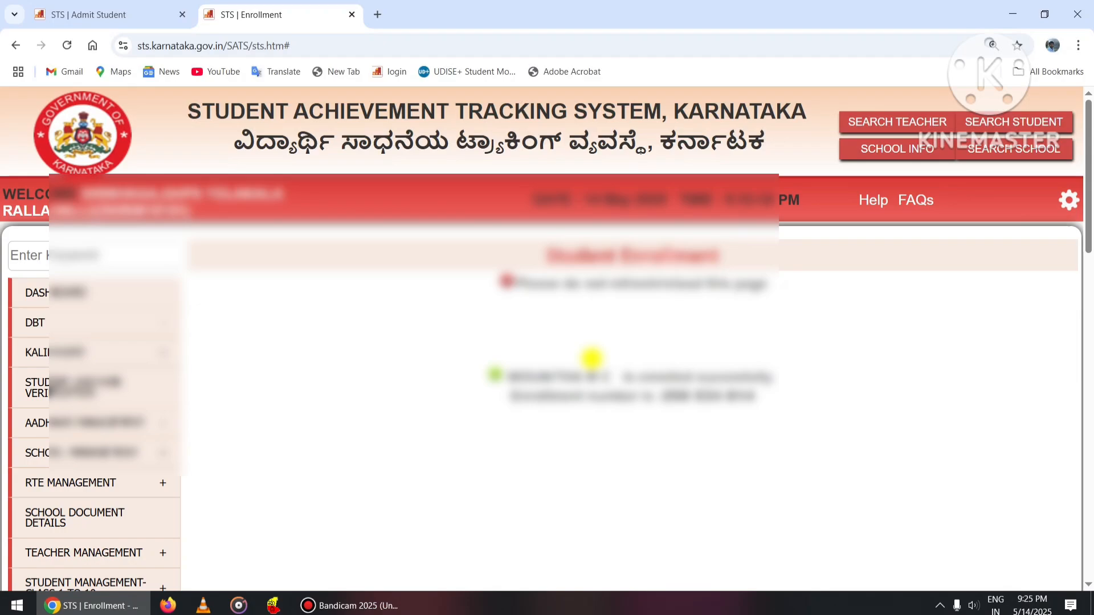
{"action": "scroll", "coordinate": [592, 358], "scroll_direction": "down", "scroll_amount": 5}
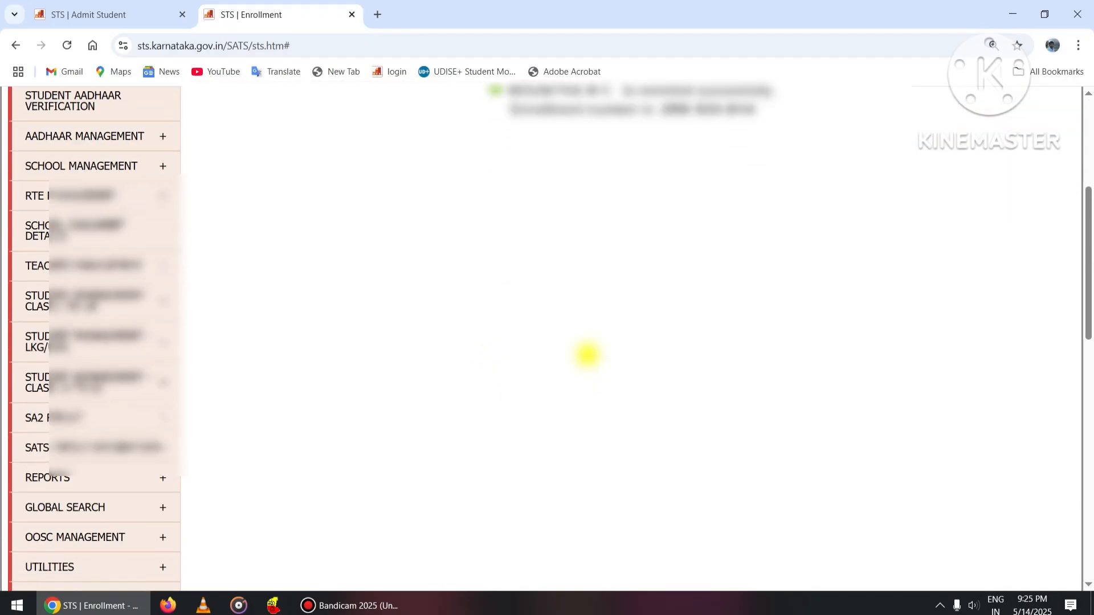
{"action": "scroll", "coordinate": [587, 355], "scroll_direction": "down", "scroll_amount": 2}
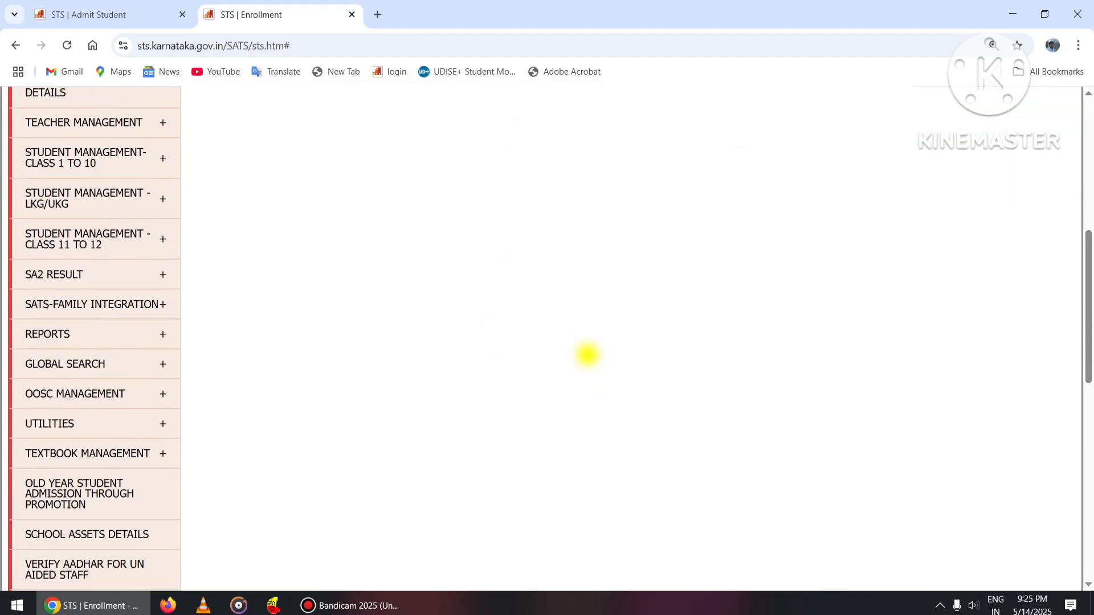